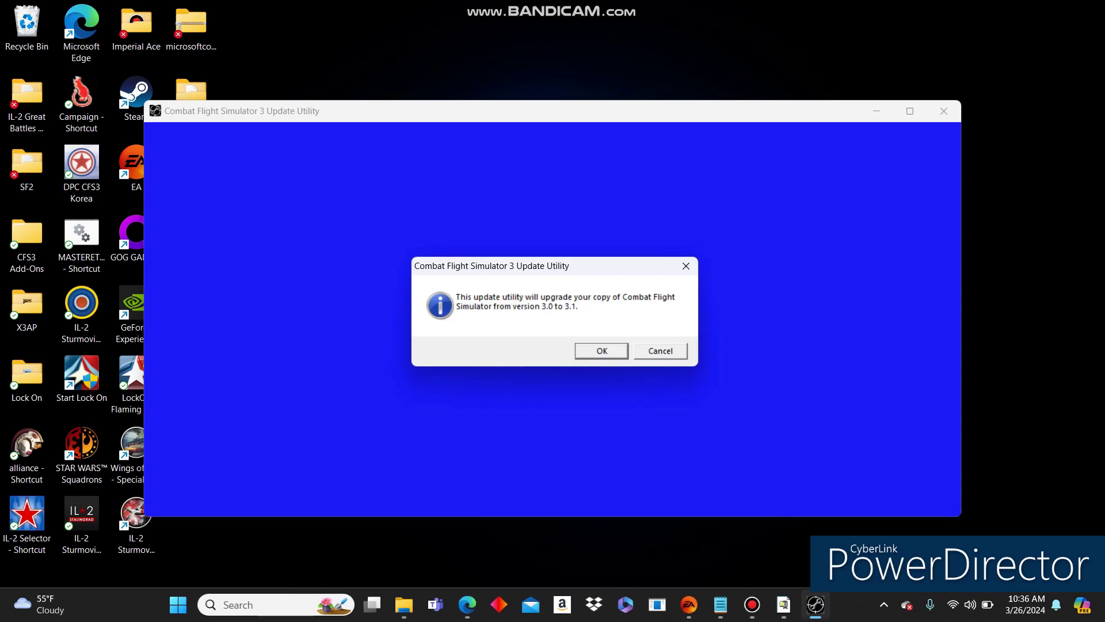
Try to upgrade Combat Flight Simulator from version 3.0 to 3.1 with the update utility, and dismiss its messages
key("Return")
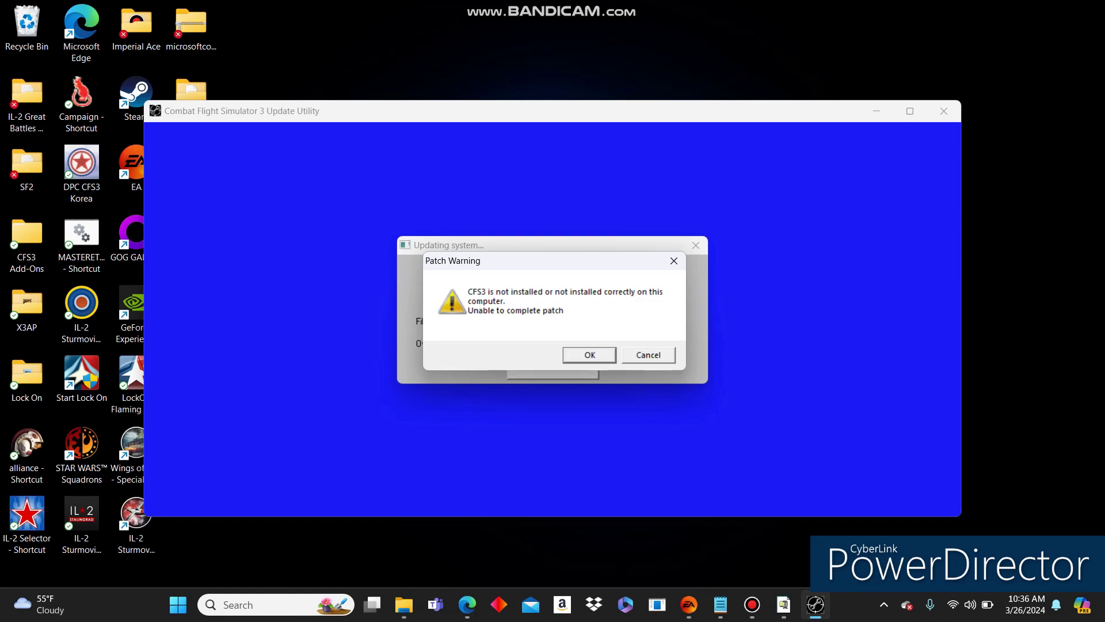
key("Return")
key("Return")
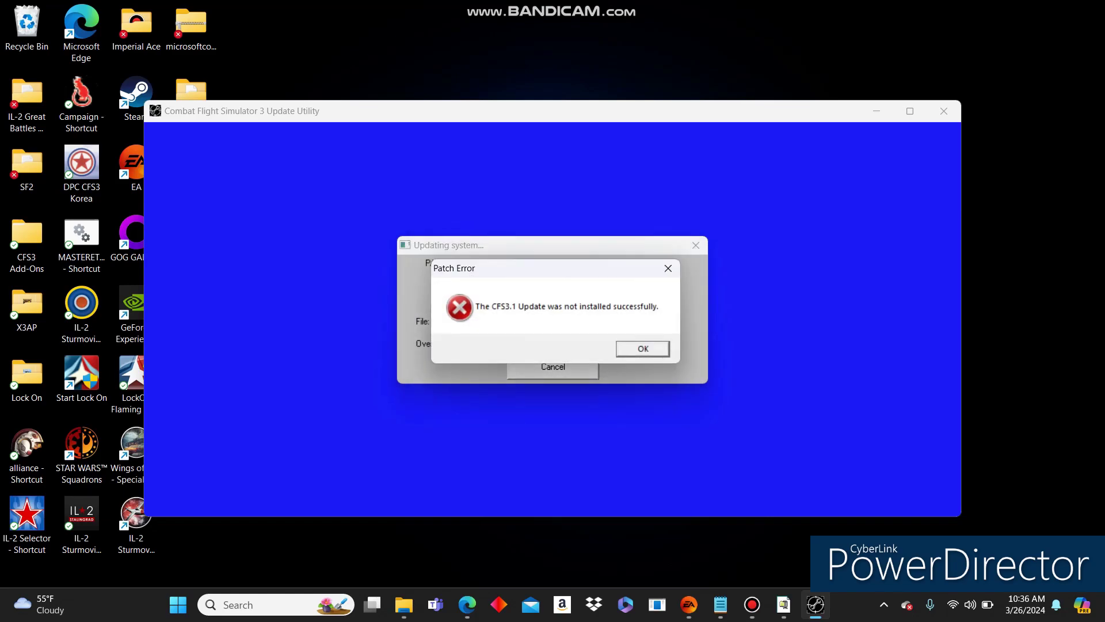
key("Return")
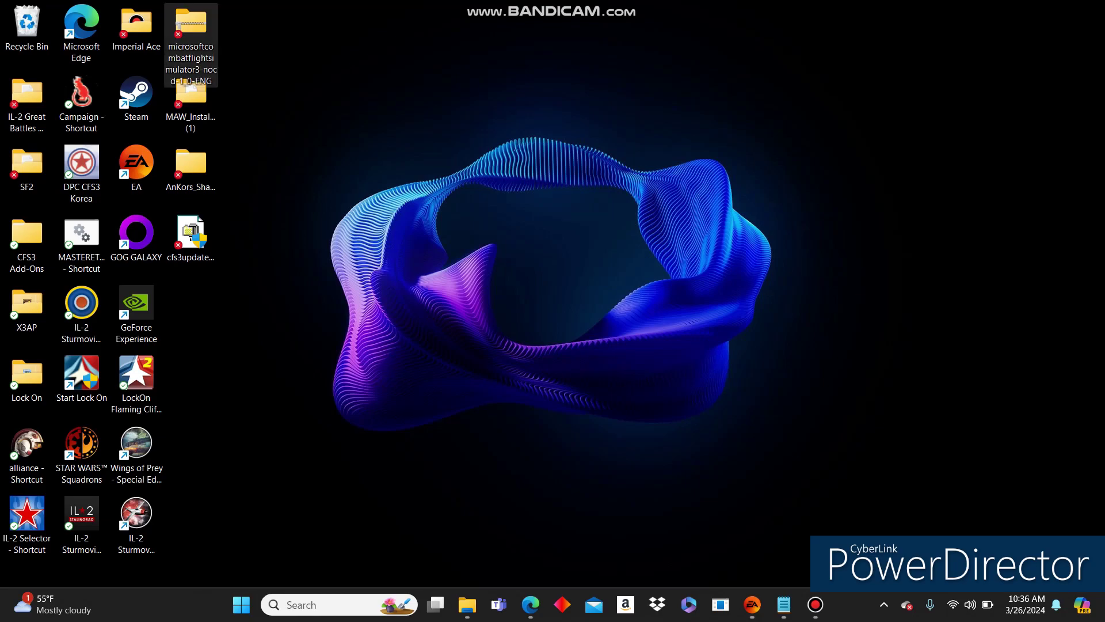
Open the cfsnocd folder inside the desktop's no-CD archive and place the Microsoft Games folder window beside it
double_click(190, 28)
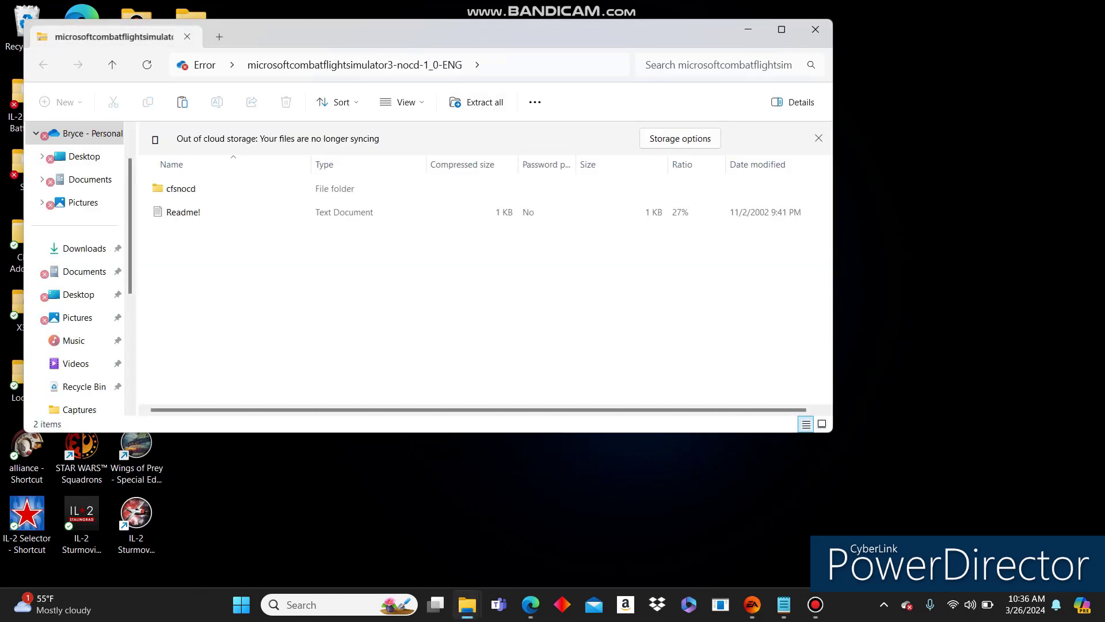
double_click(180, 188)
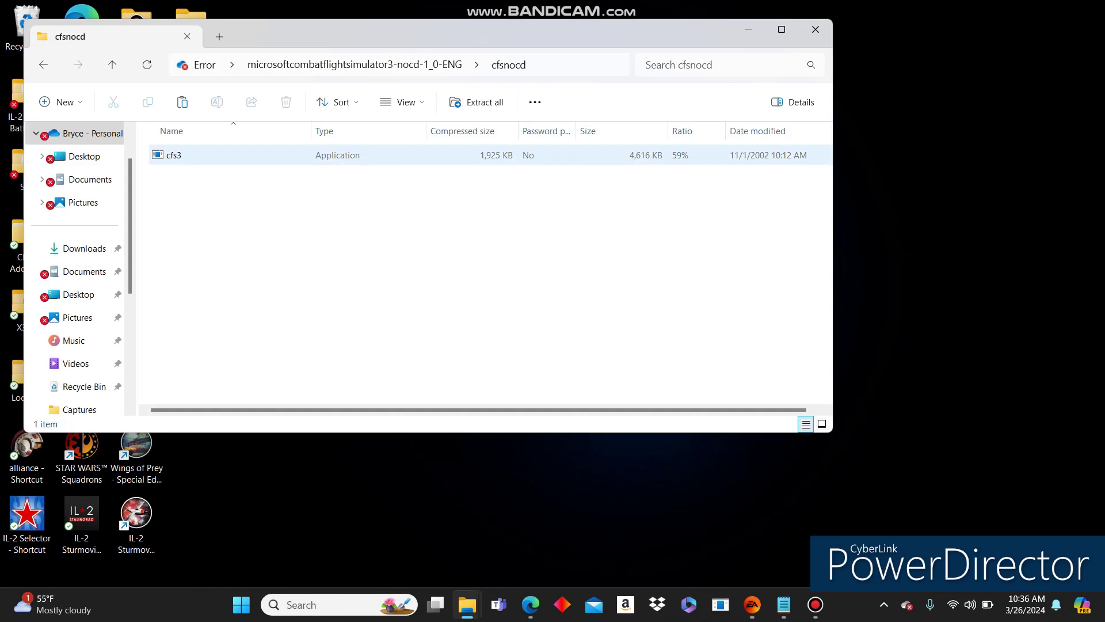
mouse_move(467, 605)
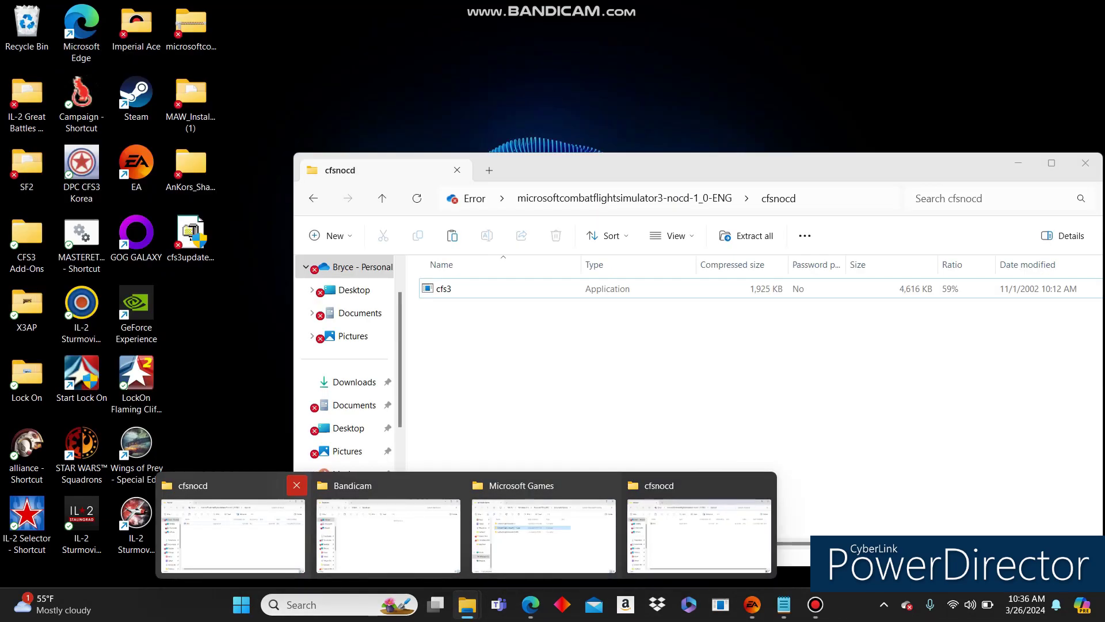
left_click(296, 485)
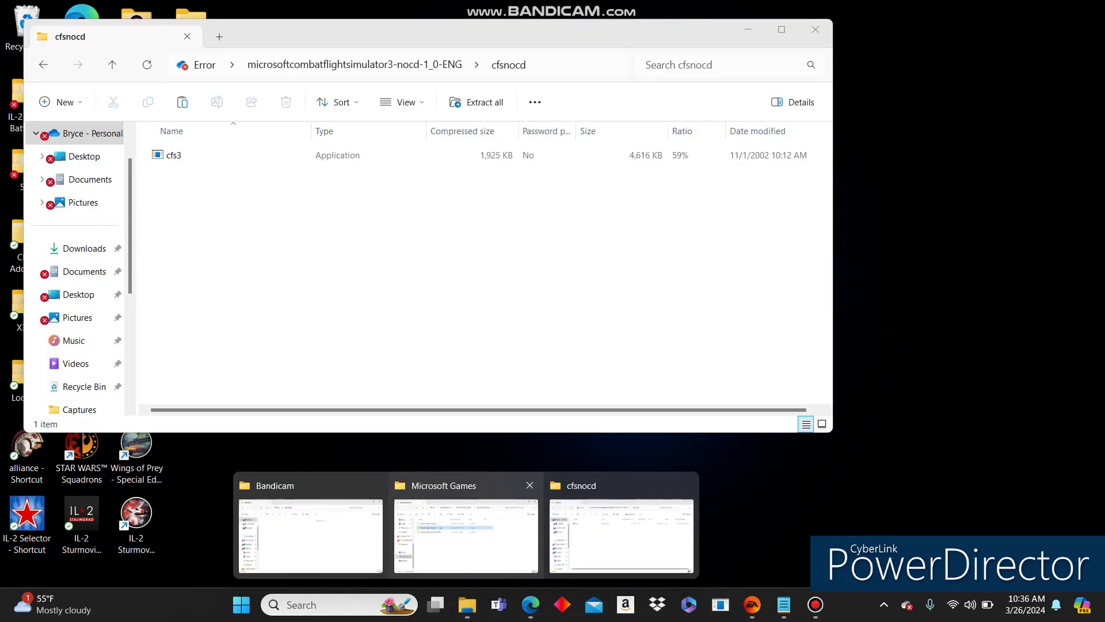
left_click(466, 529)
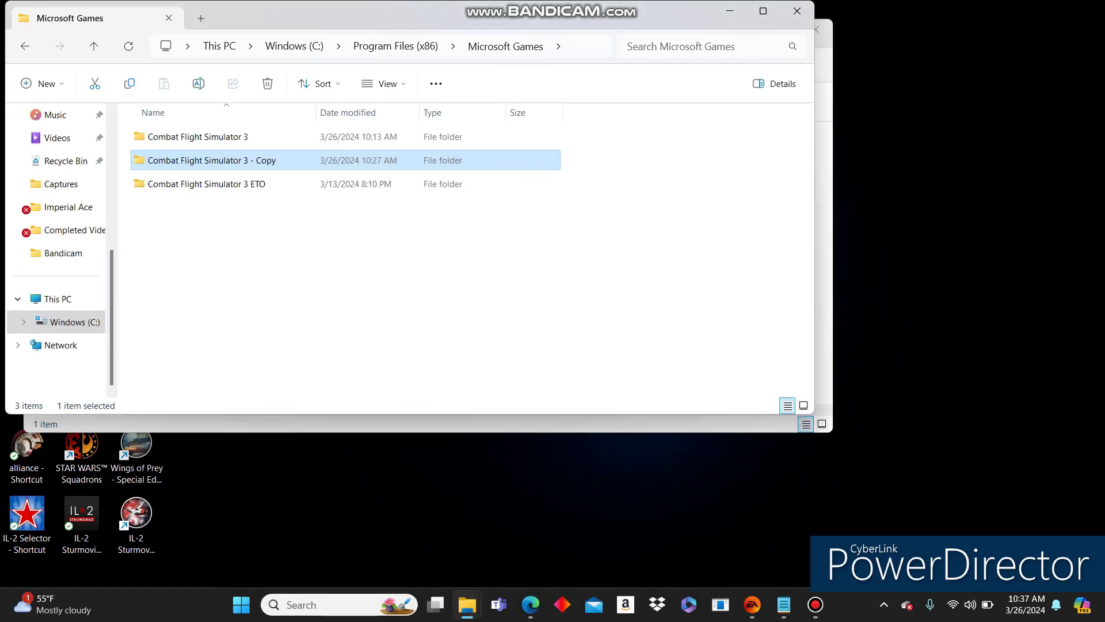
left_click_drag(414, 12, 694, 185)
left_click_drag(625, 187, 629, 186)
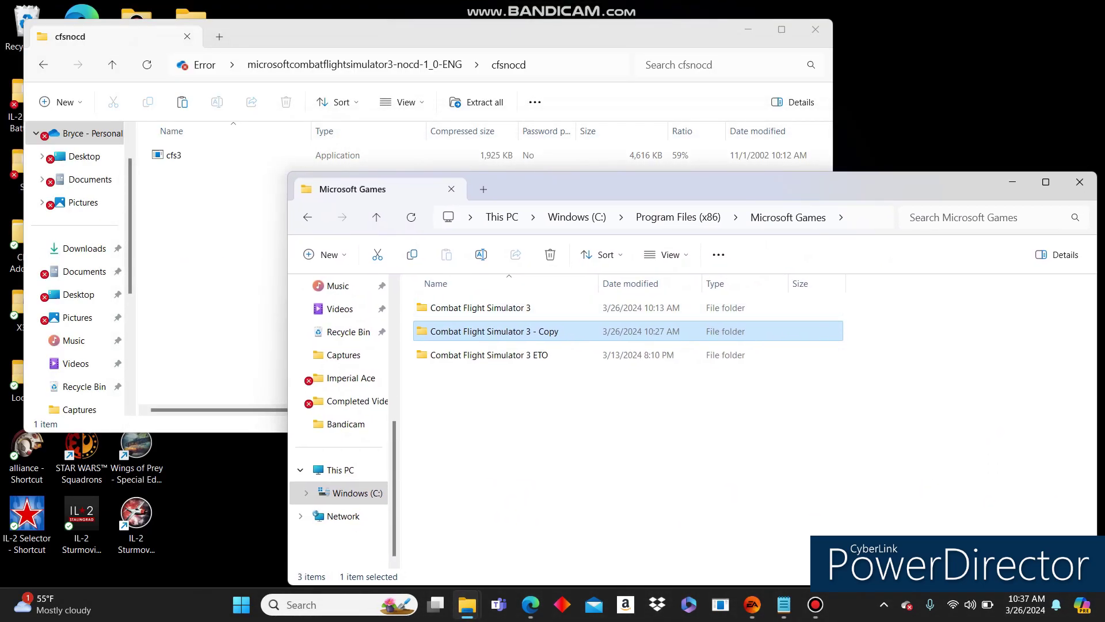
Copy cfs3 from cfsnocd into the Combat Flight Simulator 3 folder, replacing the existing file, and minimize the archive window
double_click(480, 308)
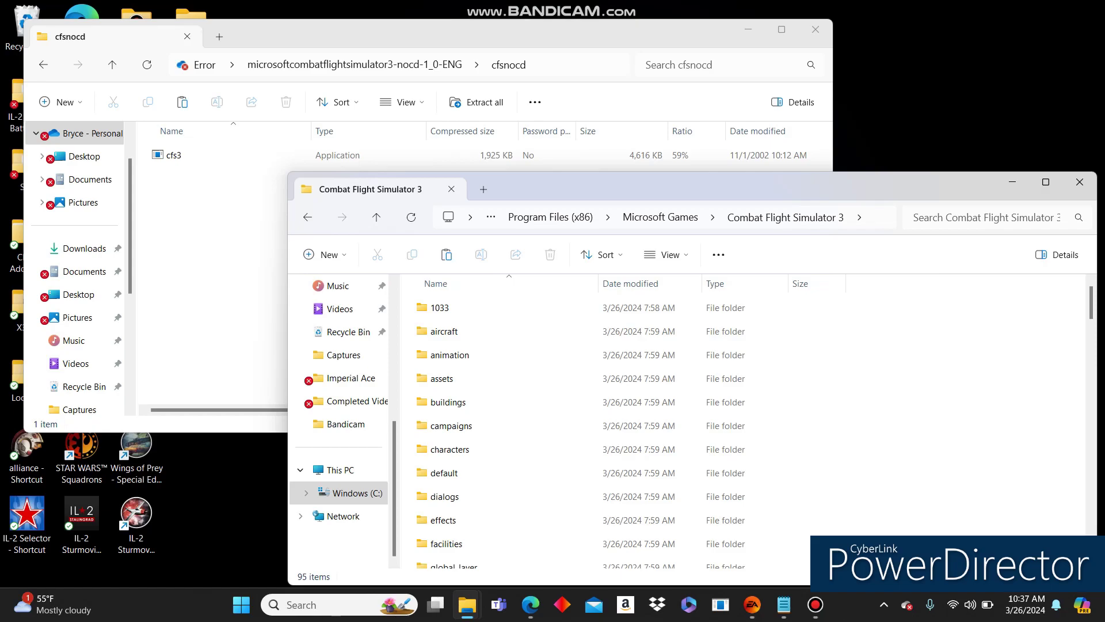
scroll(576, 457, "down", 3)
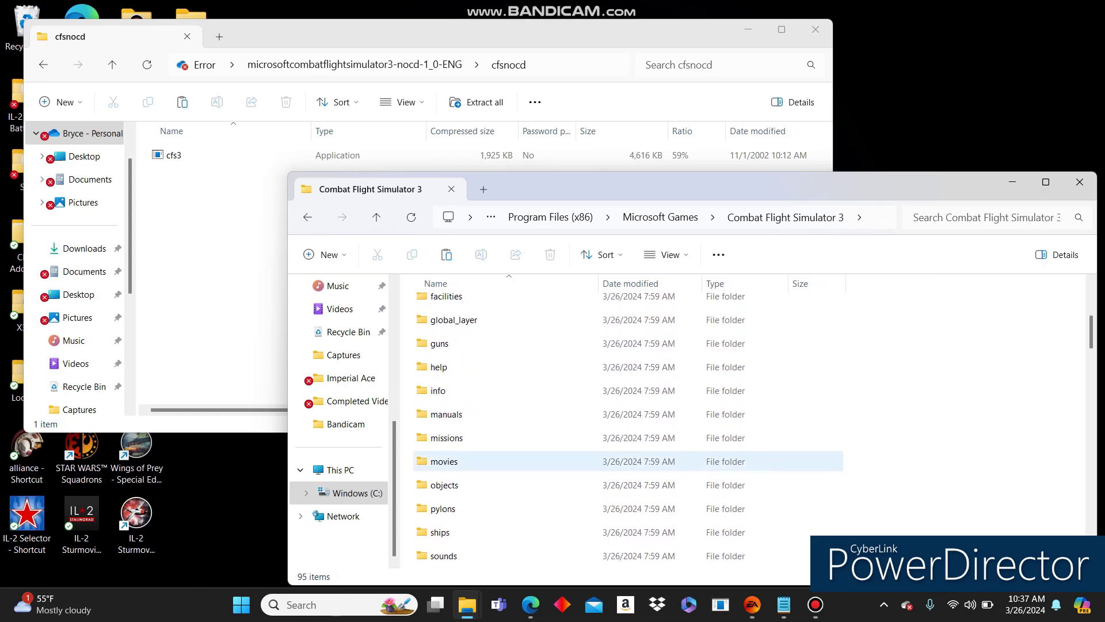
scroll(575, 459, "down", 7)
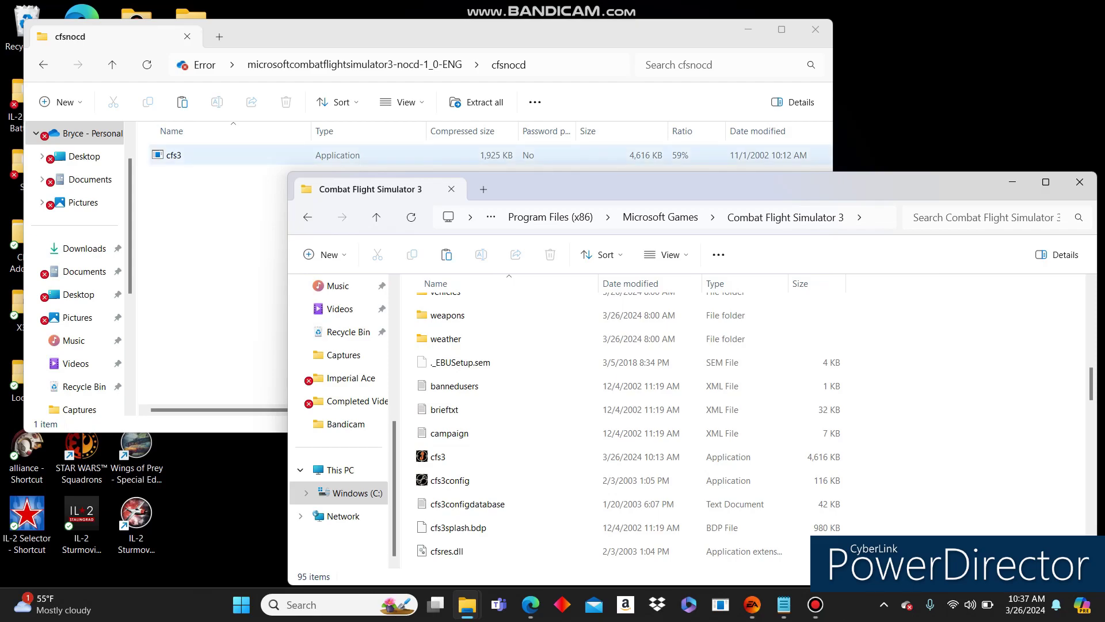
left_click_drag(173, 155, 414, 441)
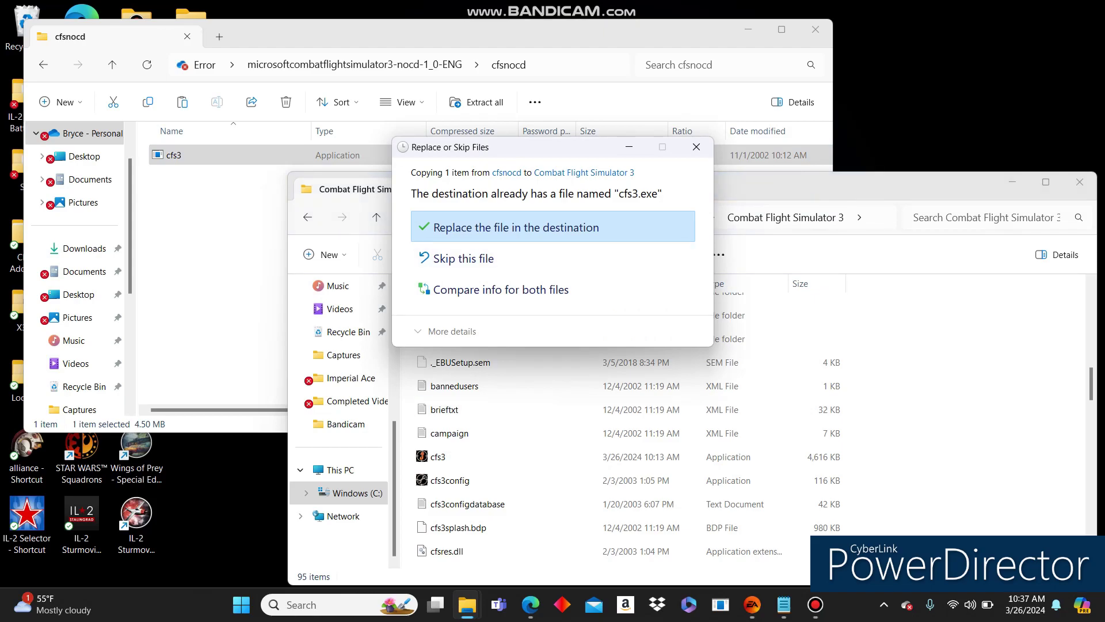
left_click(516, 227)
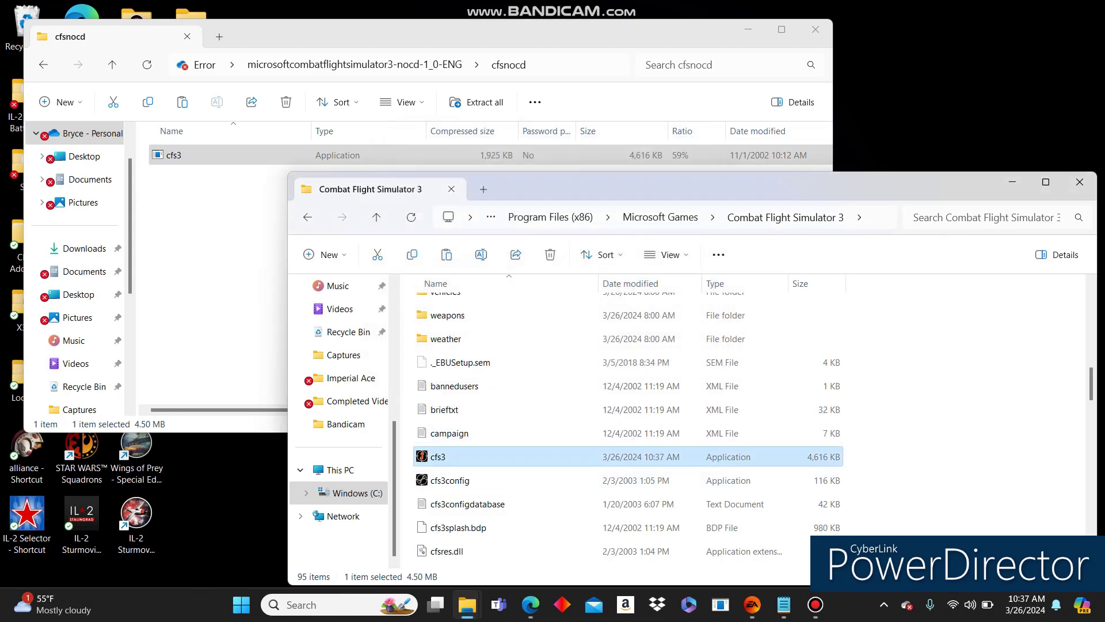
left_click(748, 29)
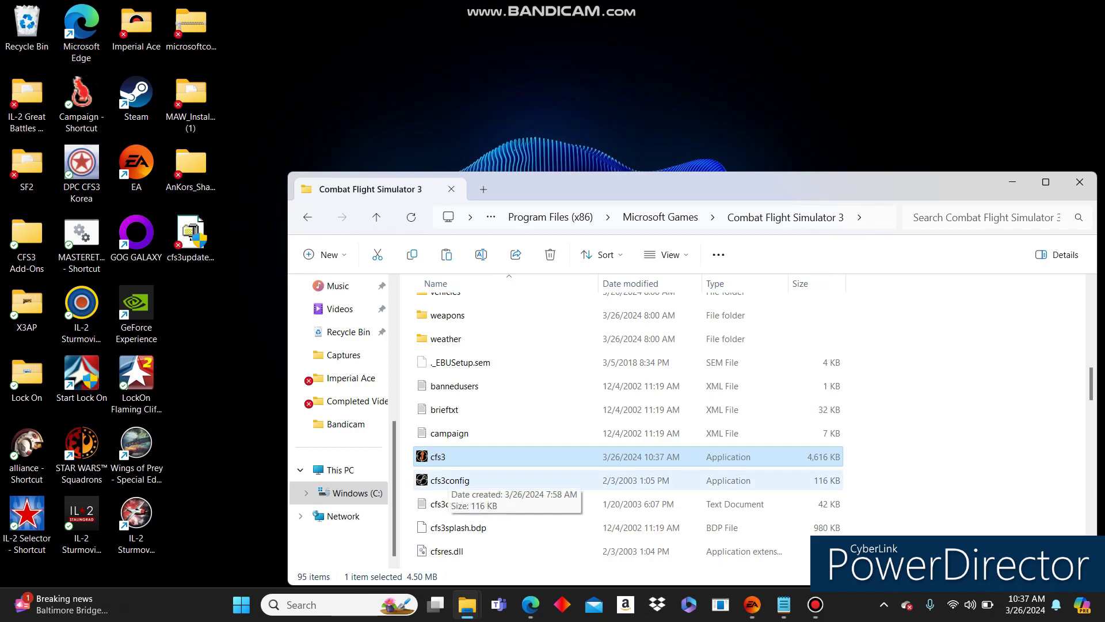
Open cfs3config, look over the available configuration settings, and exit it
left_click(452, 480)
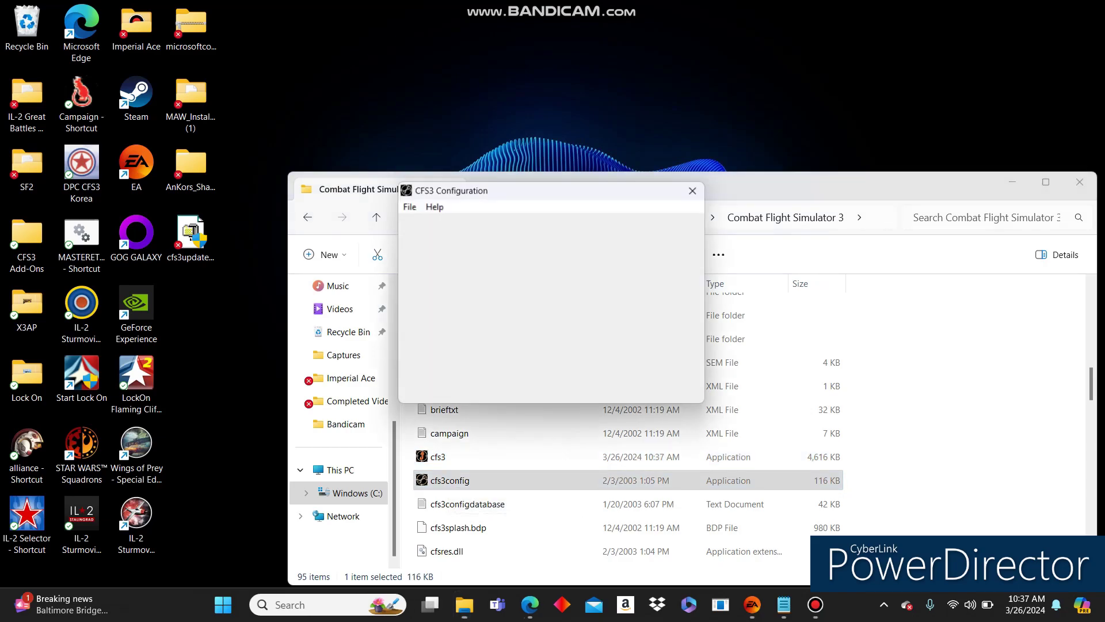
left_click(409, 206)
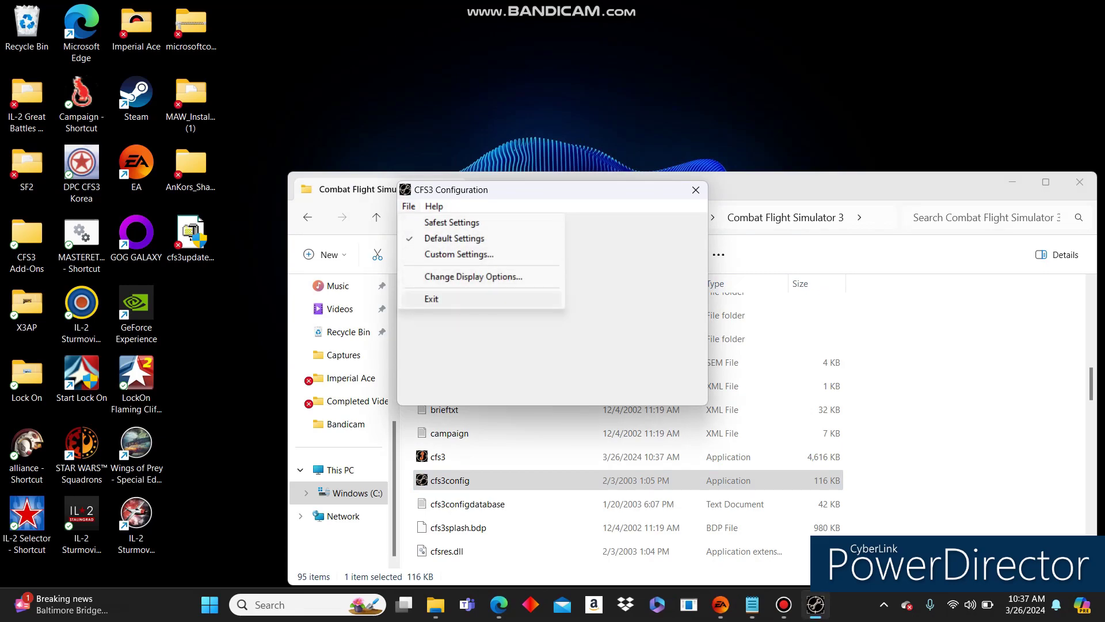
left_click(432, 299)
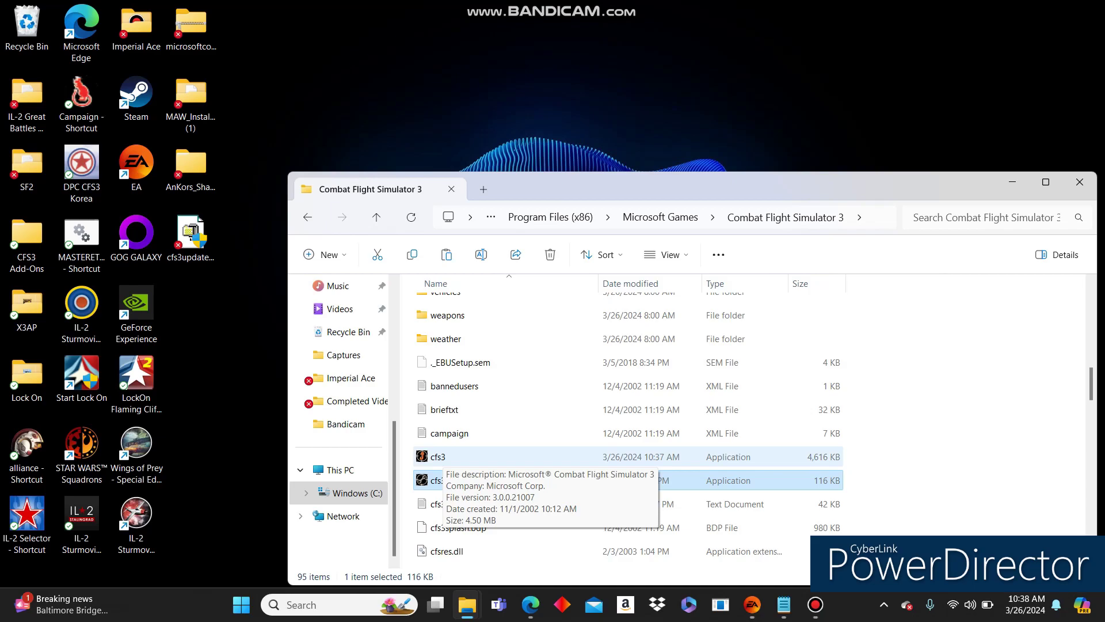
Launch the game from the replaced cfs3 application and turn the system volume down
double_click(437, 456)
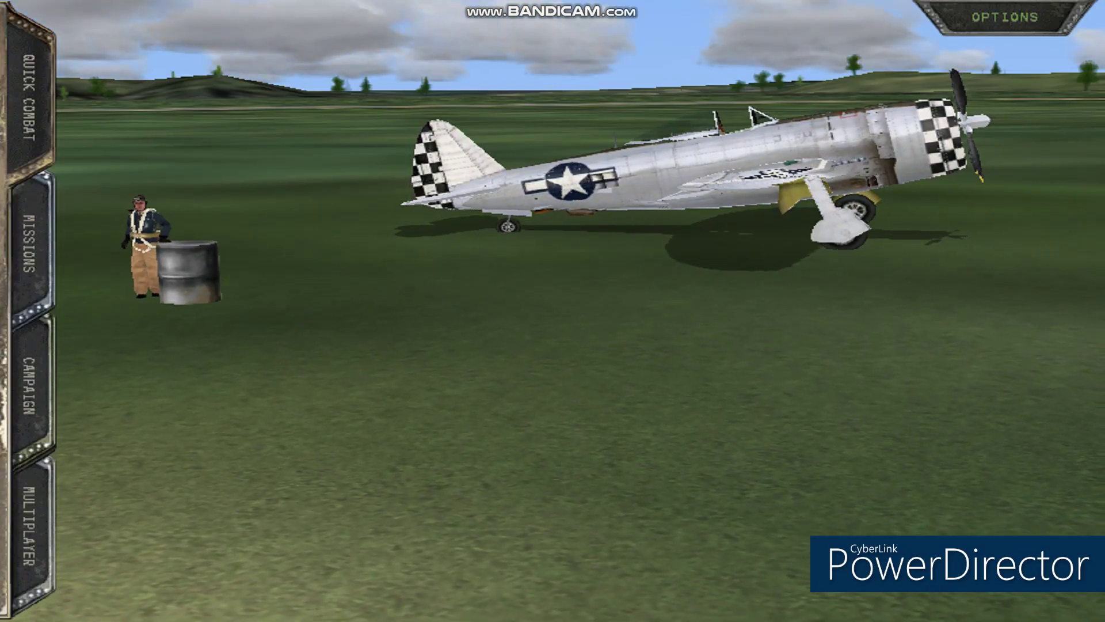
key("XF86AudioLowerVolume")
key("XF86AudioLowerVolume")
key("XF86AudioLowerVolume")
key("XF86AudioLowerVolume")
key("XF86AudioLowerVolume")
key("XF86AudioLowerVolume")
key("XF86AudioLowerVolume")
key("XF86AudioLowerVolume")
key("XF86AudioLowerVolume")
key("XF86AudioLowerVolume")
key("XF86AudioLowerVolume")
key("XF86AudioLowerVolume")
key("XF86AudioLowerVolume")
key("XF86AudioLowerVolume")
key("XF86AudioLowerVolume")
key("XF86AudioLowerVolume")
key("XF86AudioLowerVolume")
key("XF86AudioLowerVolume")
key("XF86AudioLowerVolume")
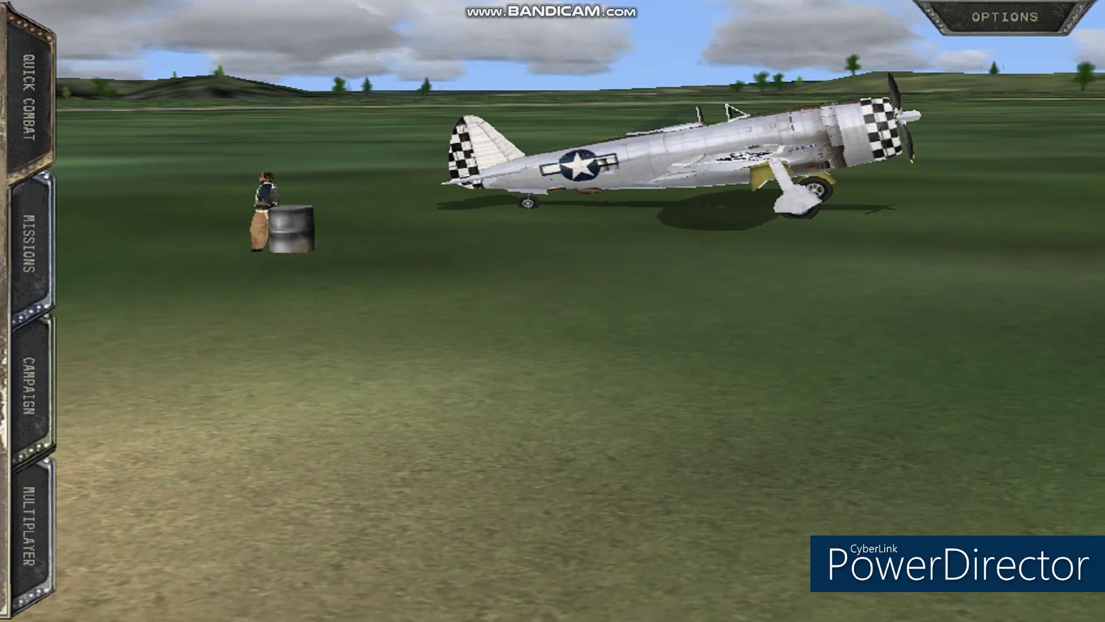
Start a Quick Combat dogfight with the preset P-47D-25 and fly it briefly
left_click(28, 97)
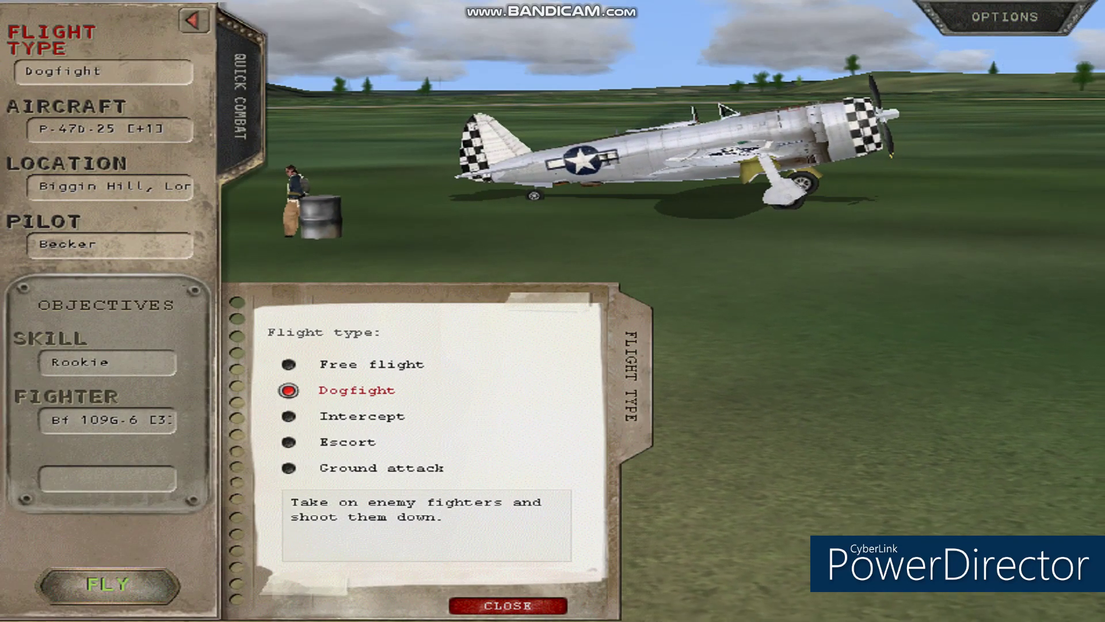
left_click(159, 590)
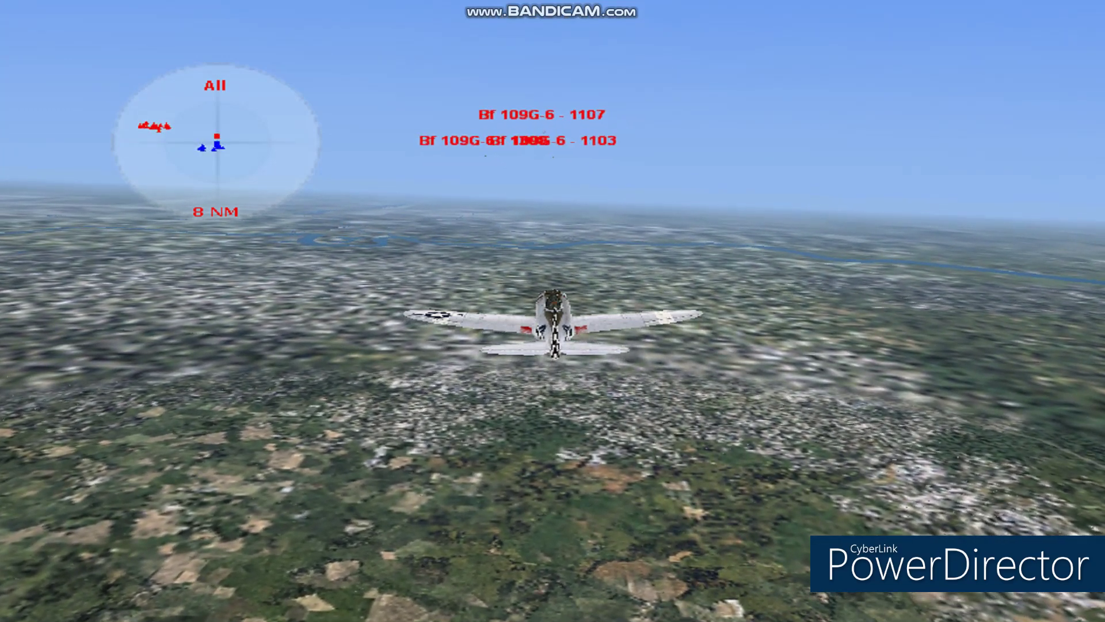
key("space")
key("Right")
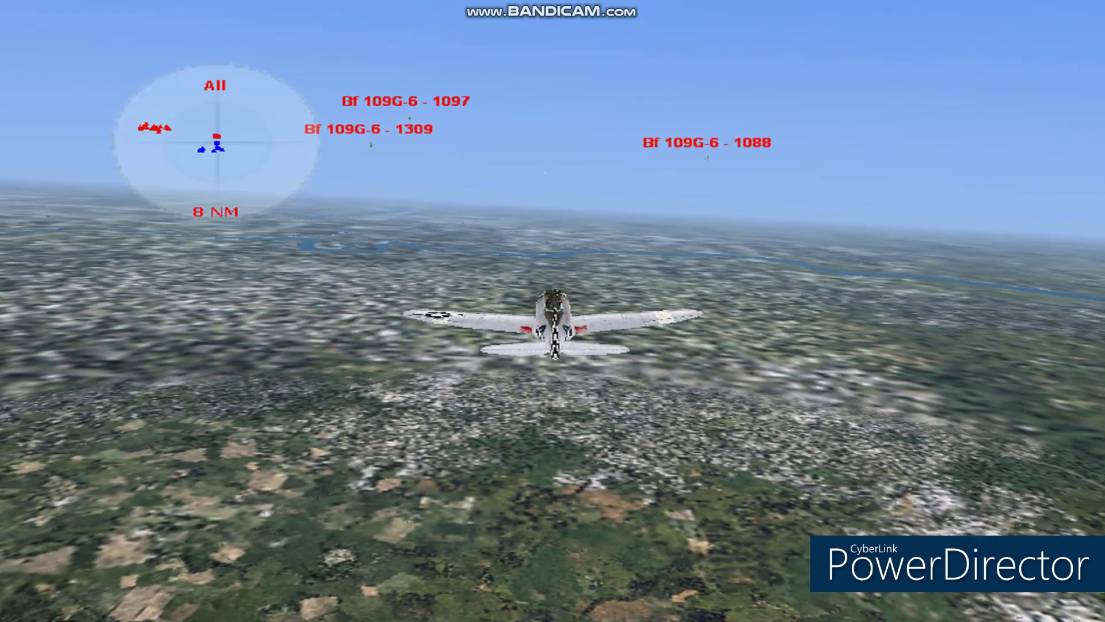
key("Right")
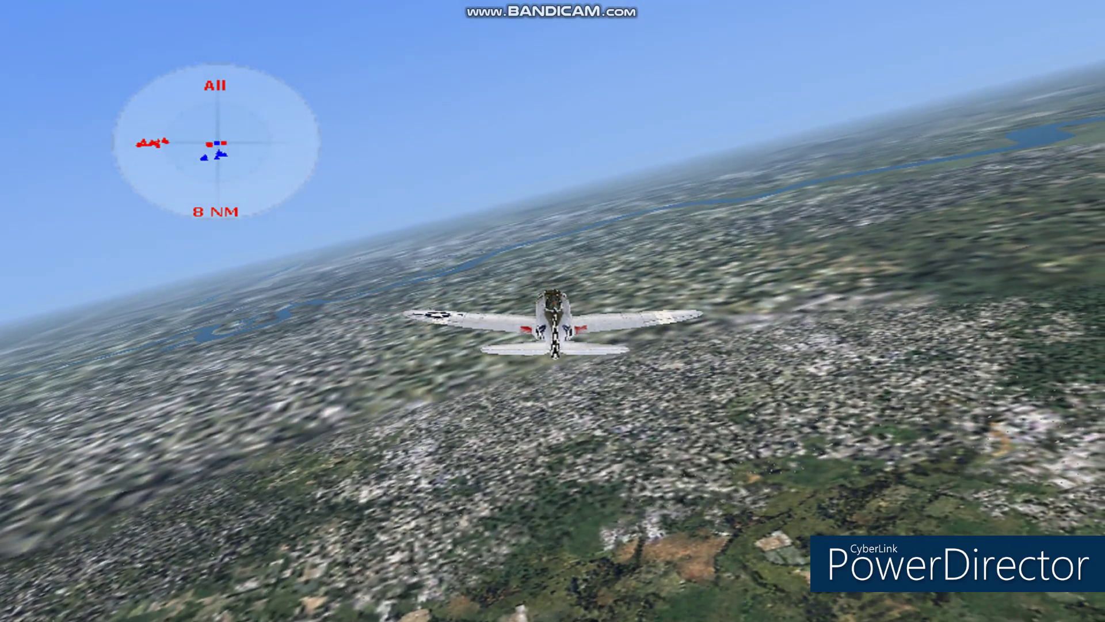
Pause the flight and quit Combat Flight Simulator 3 to the desktop
key("Escape")
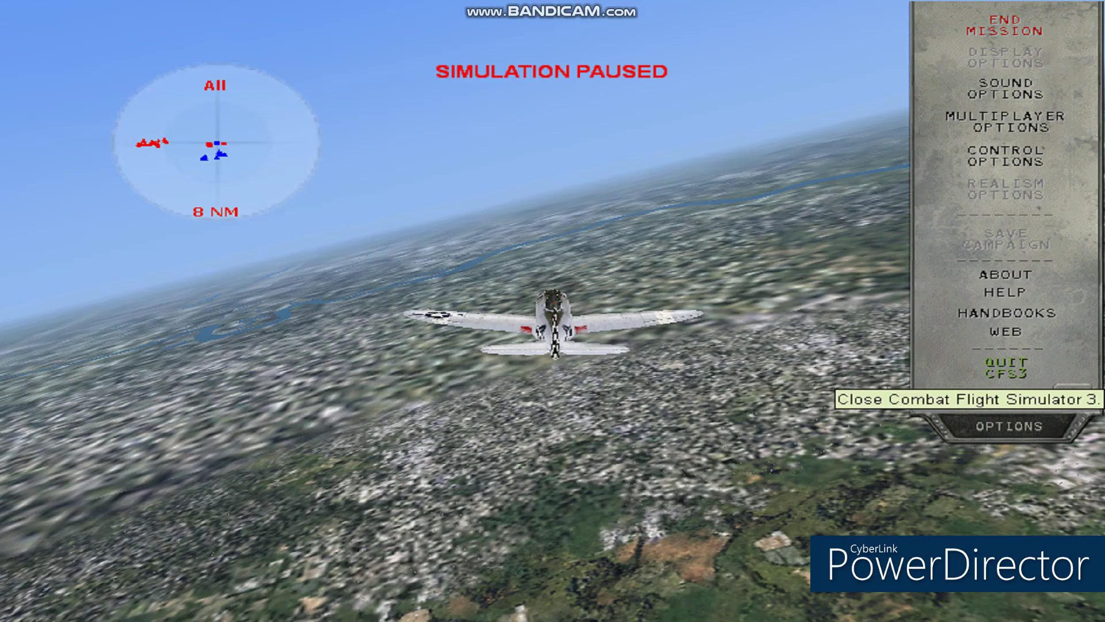
left_click(1006, 368)
left_click(506, 380)
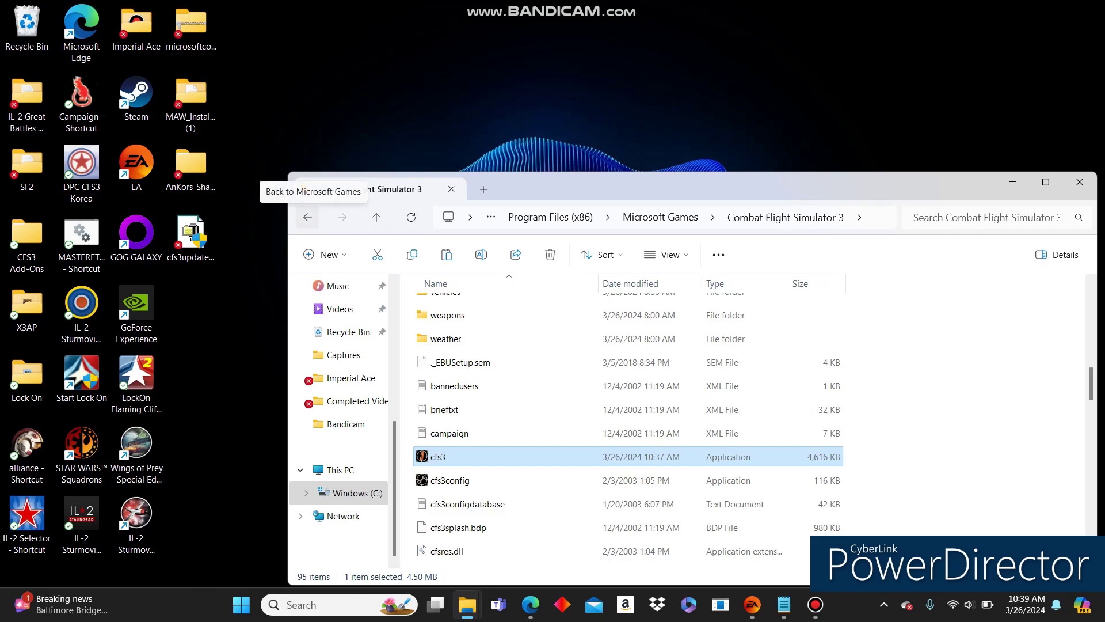
Reopen the Combat Flight Simulator 3 folder from Microsoft Games, and open the inner AnKors_Shaders_4_Dec_2019 folder from the desktop
left_click(307, 217)
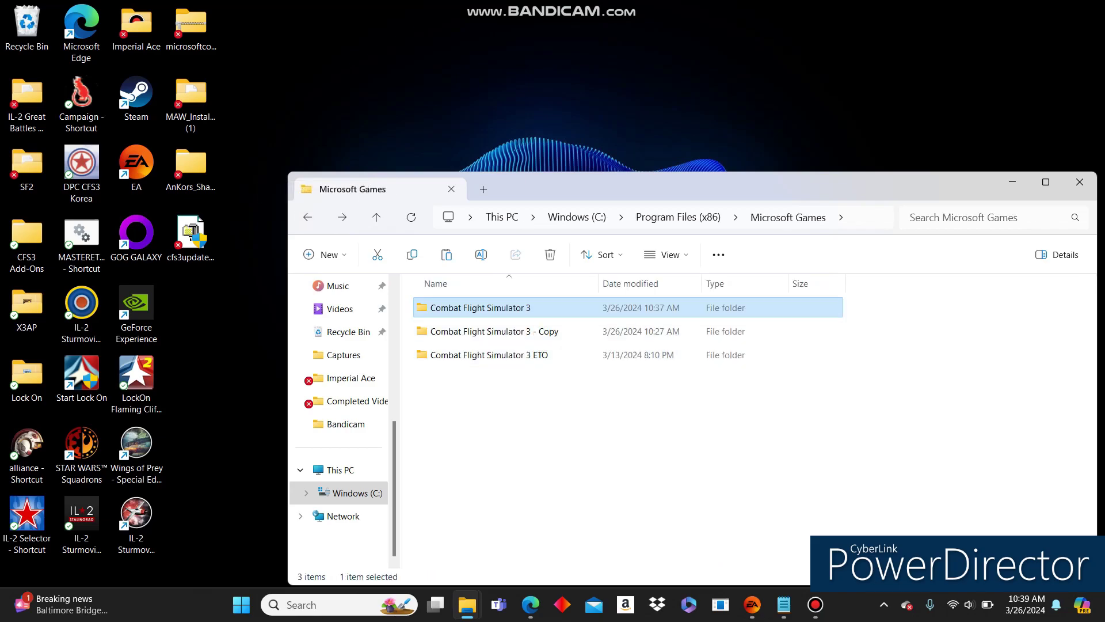
mouse_move(469, 332)
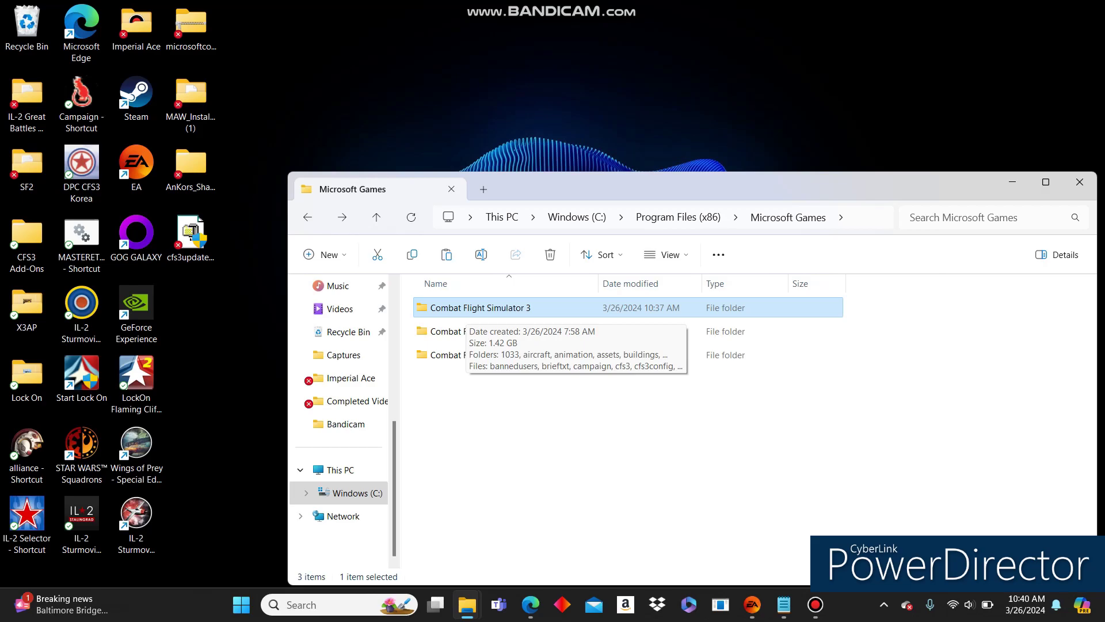
key("Return")
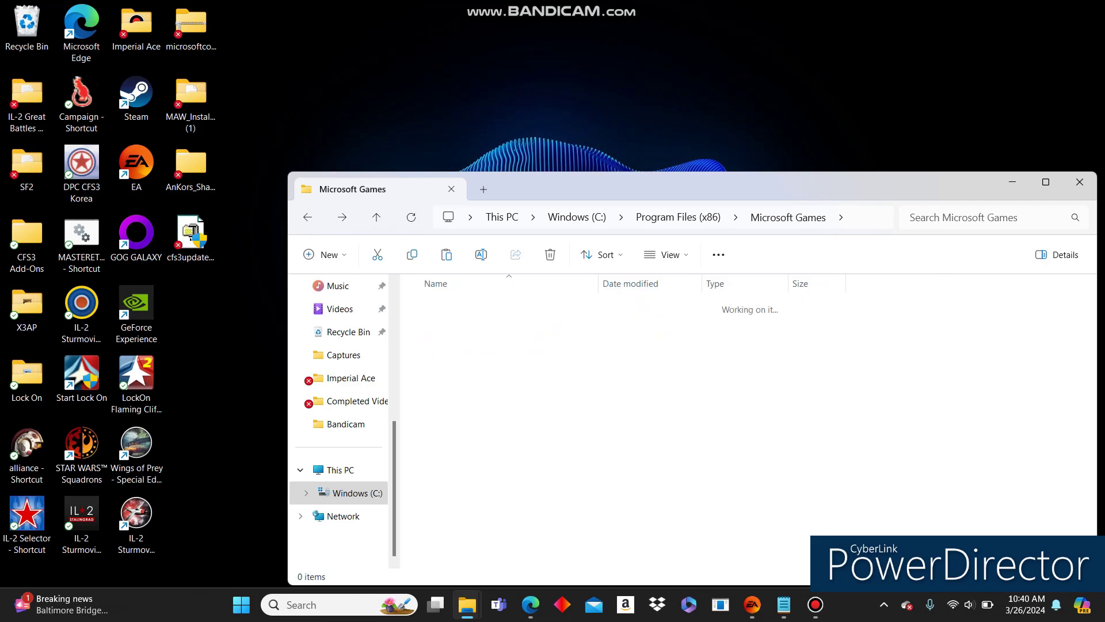
double_click(191, 167)
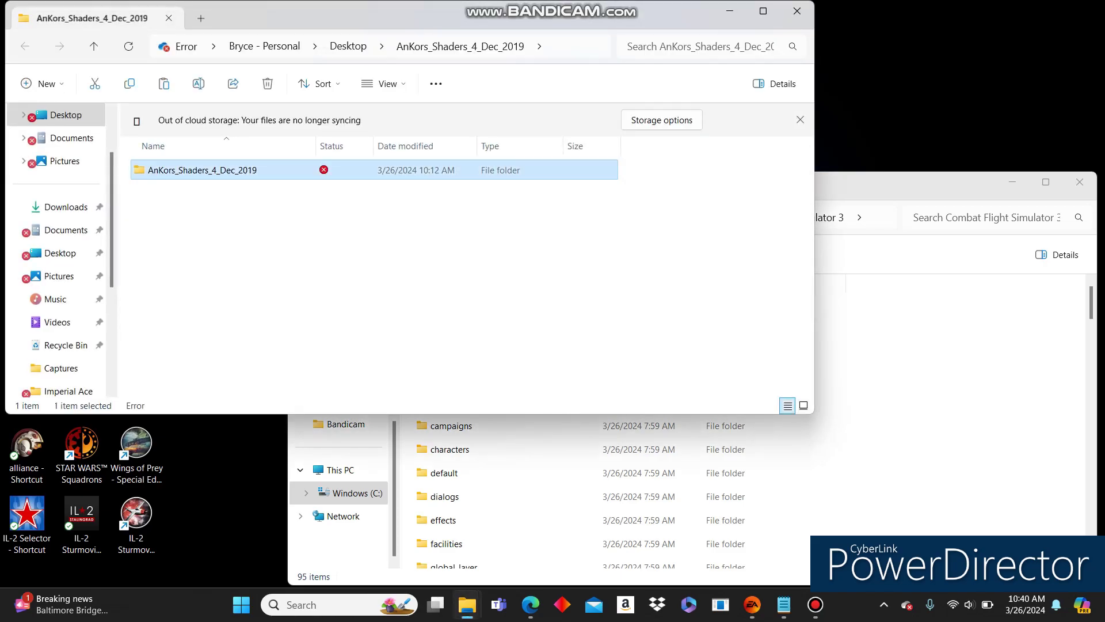
key("Return")
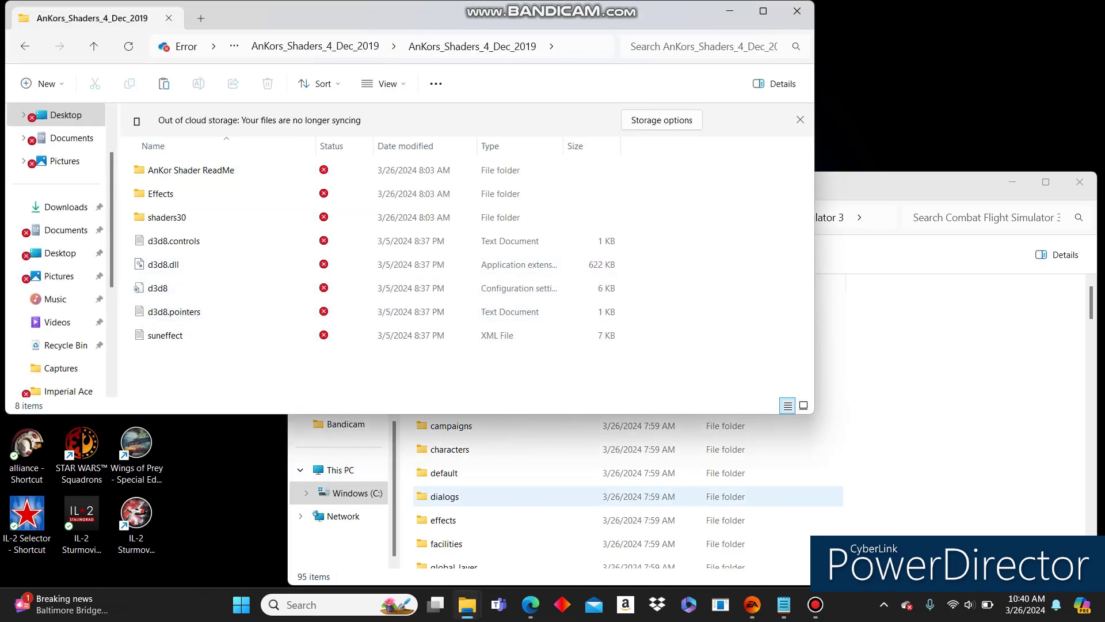
Open the effects\fxtextures folder in Combat Flight Simulator 3 and the Effects\fxtextures folder in the AnKors shader package
left_click(455, 473)
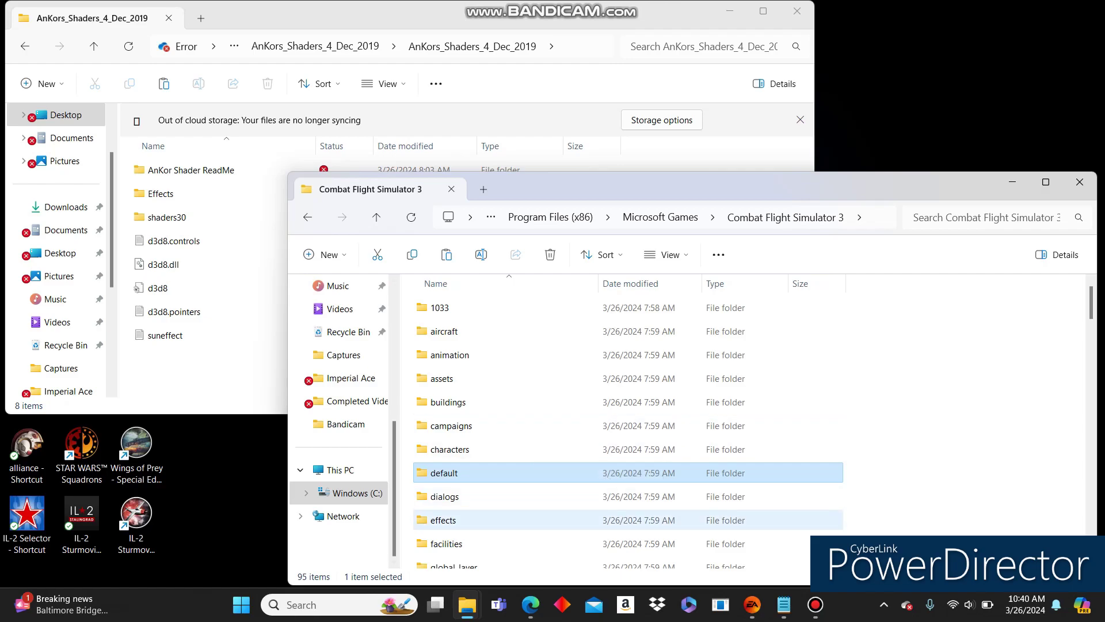
double_click(446, 519)
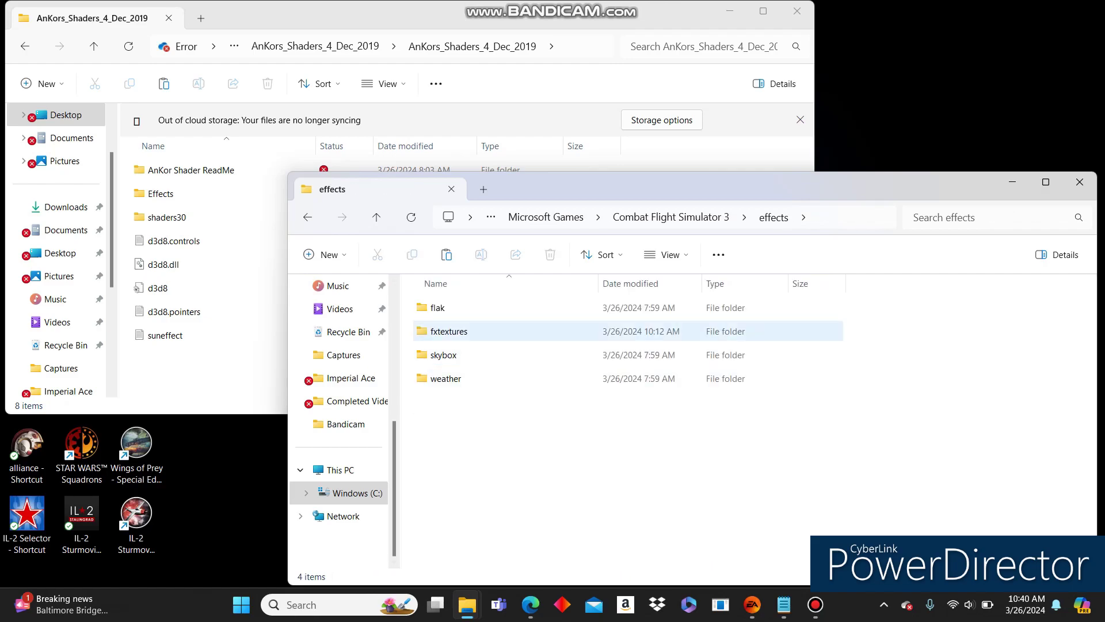
double_click(449, 331)
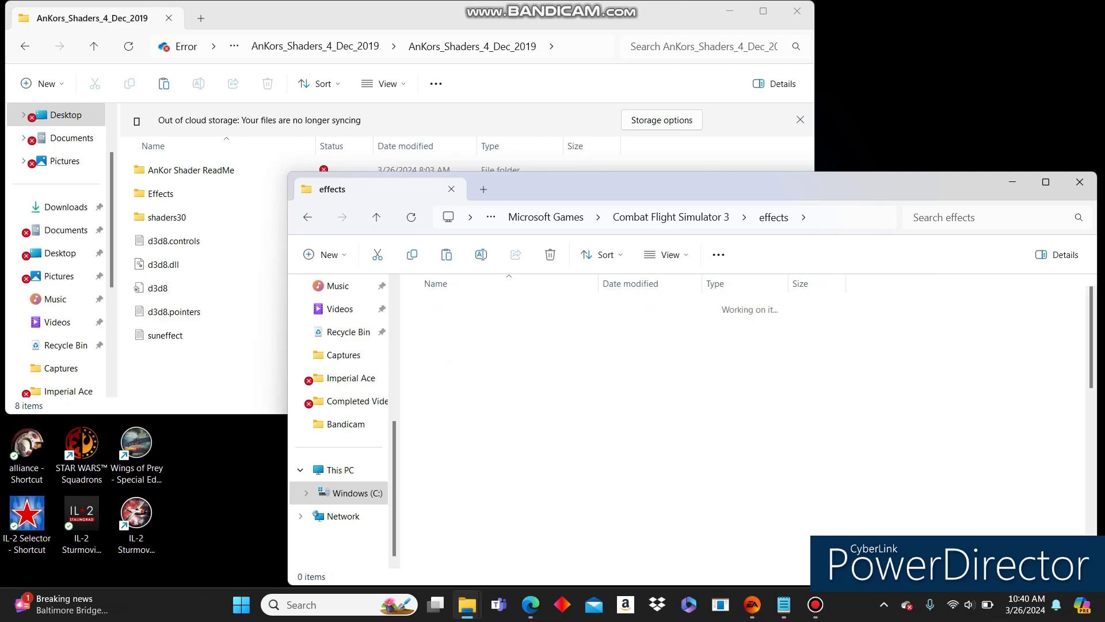
double_click(167, 194)
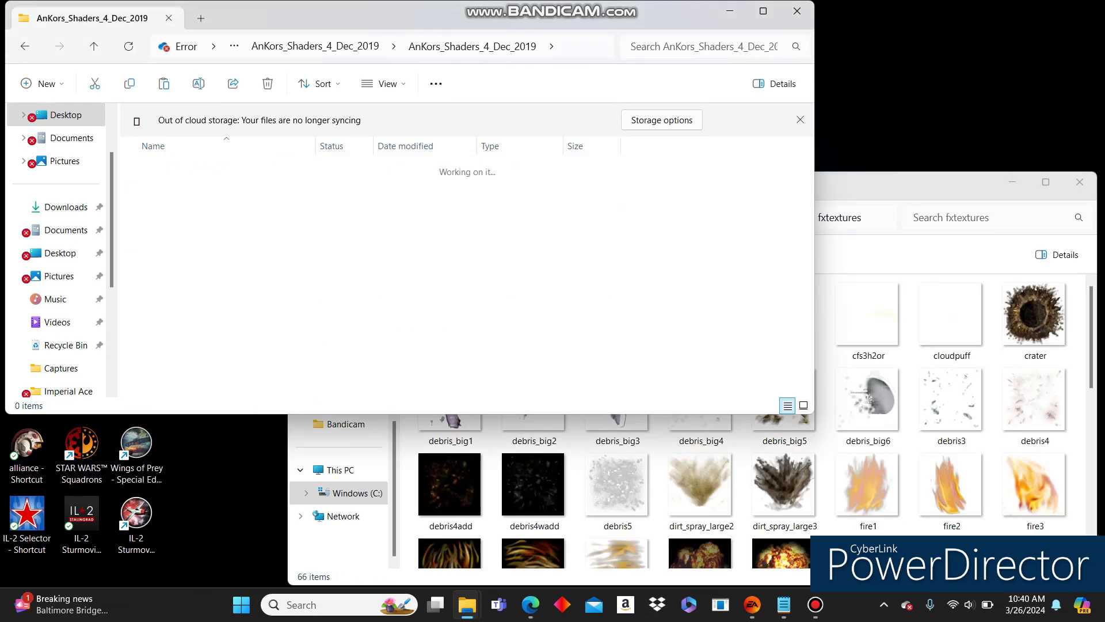
double_click(167, 170)
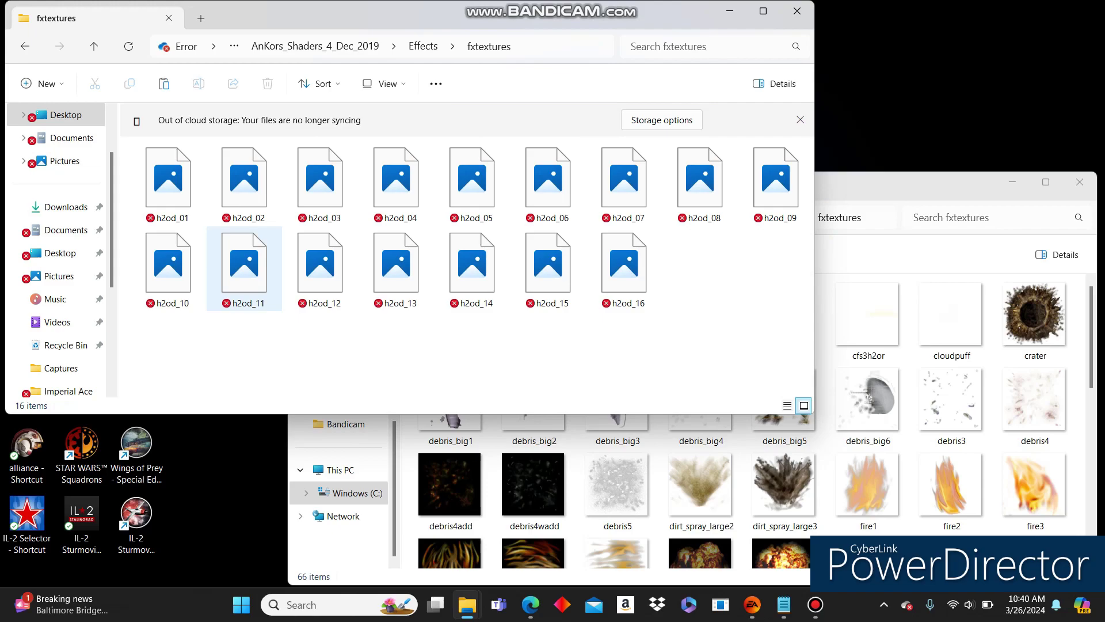
Copy all the h2od_01 to h2od_16 textures from the shader package into the game's fxtextures folder
key("ctrl+a")
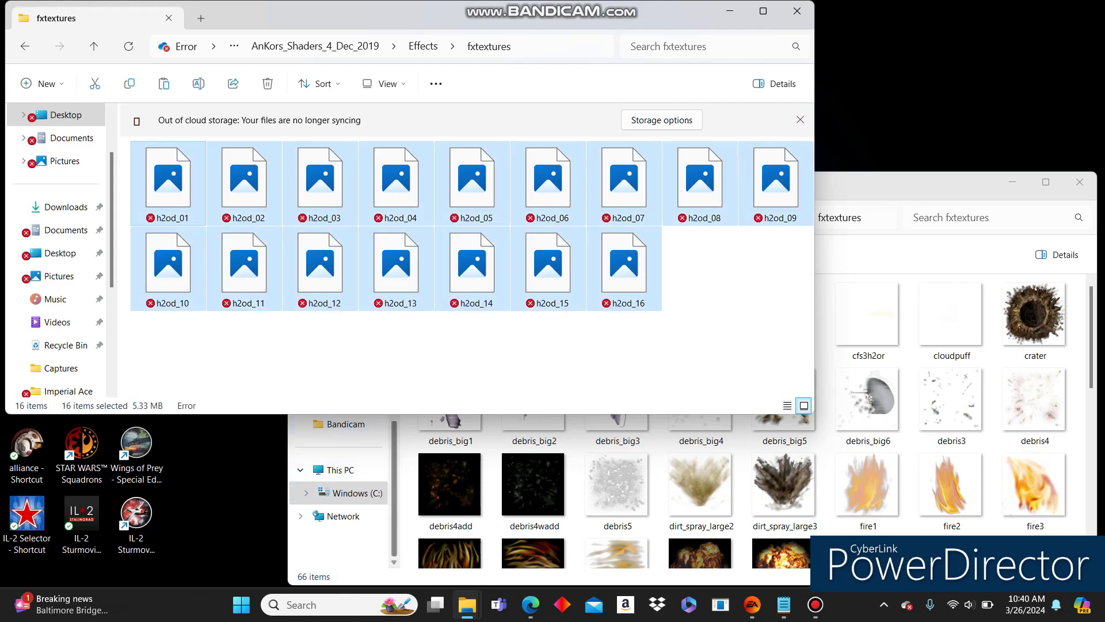
left_click(349, 546)
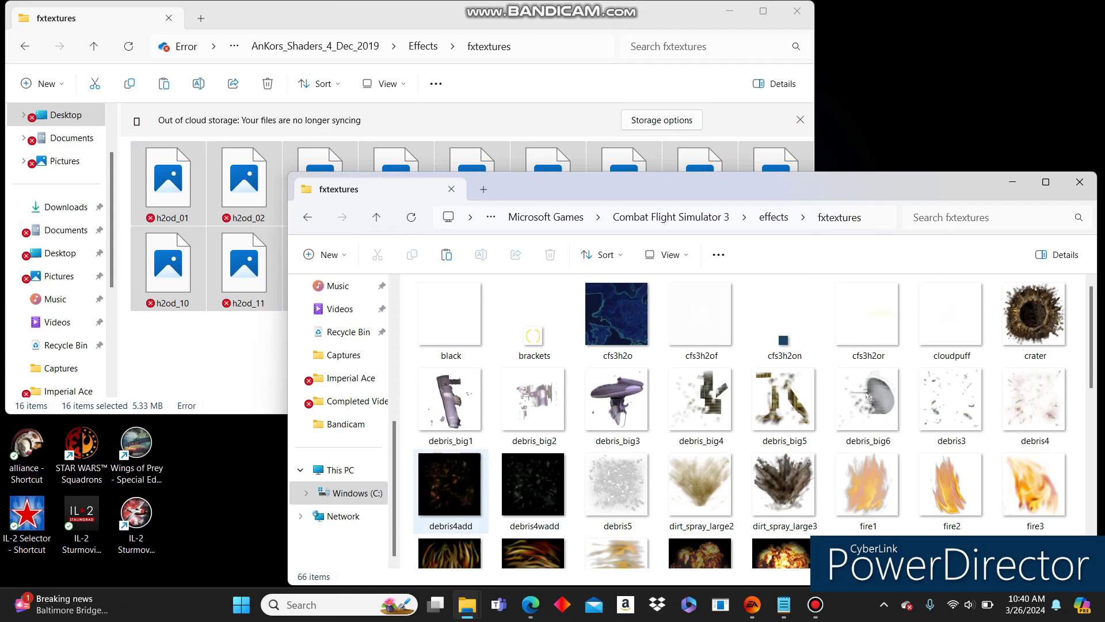
key("ctrl+v")
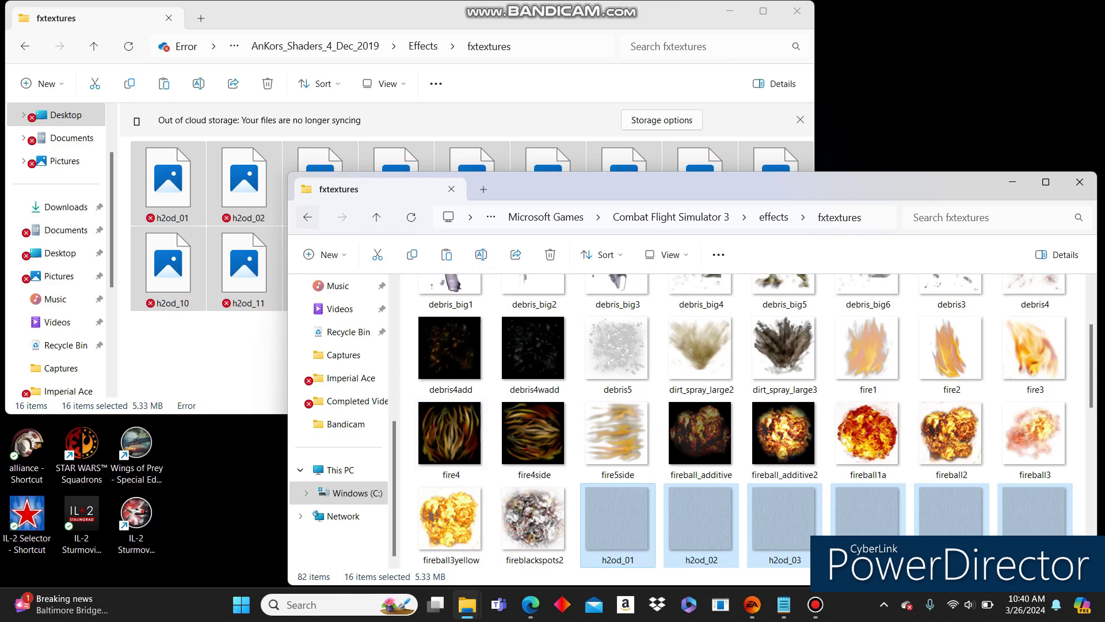
Copy shaders30, d3d8.controls, d3d8.dll, d3d8, d3d8.pointers and suneffect from the AnKors shader folder into the main Combat Flight Simulator 3 folder
left_click(308, 217)
left_click(307, 217)
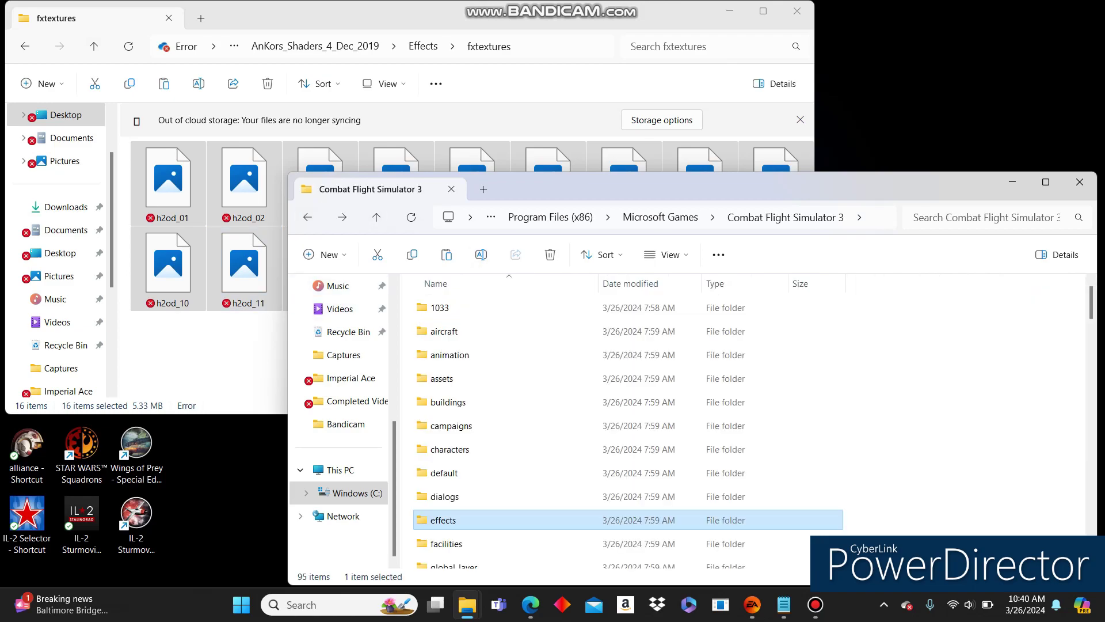
key("alt+Tab")
key("BackSpace")
key("BackSpace")
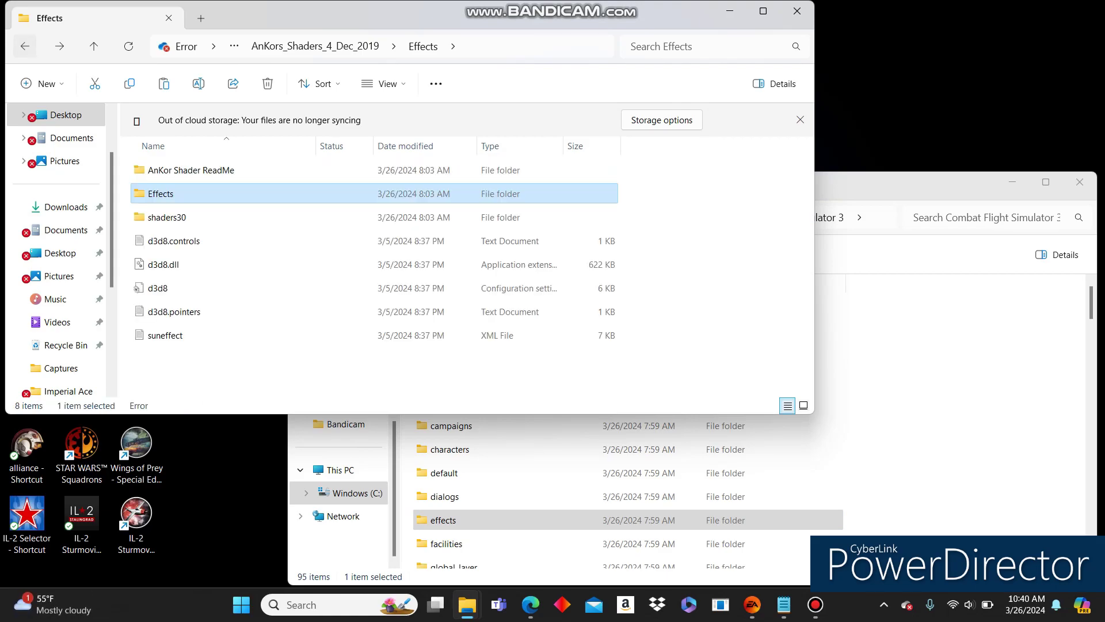
left_click_drag(128, 216, 313, 340)
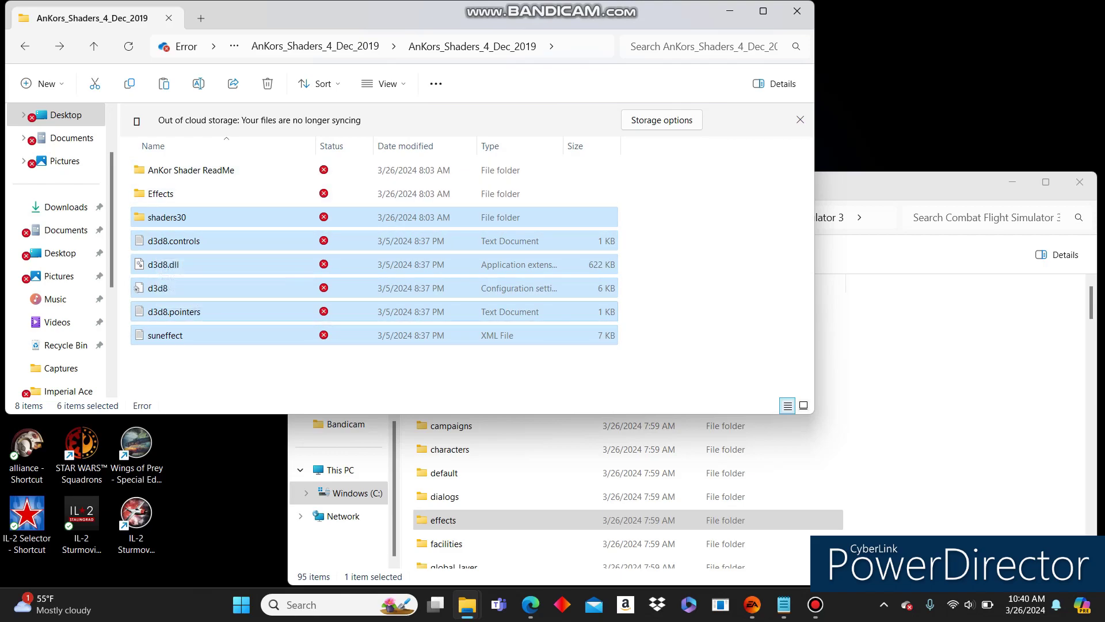
left_click_drag(161, 288, 235, 310)
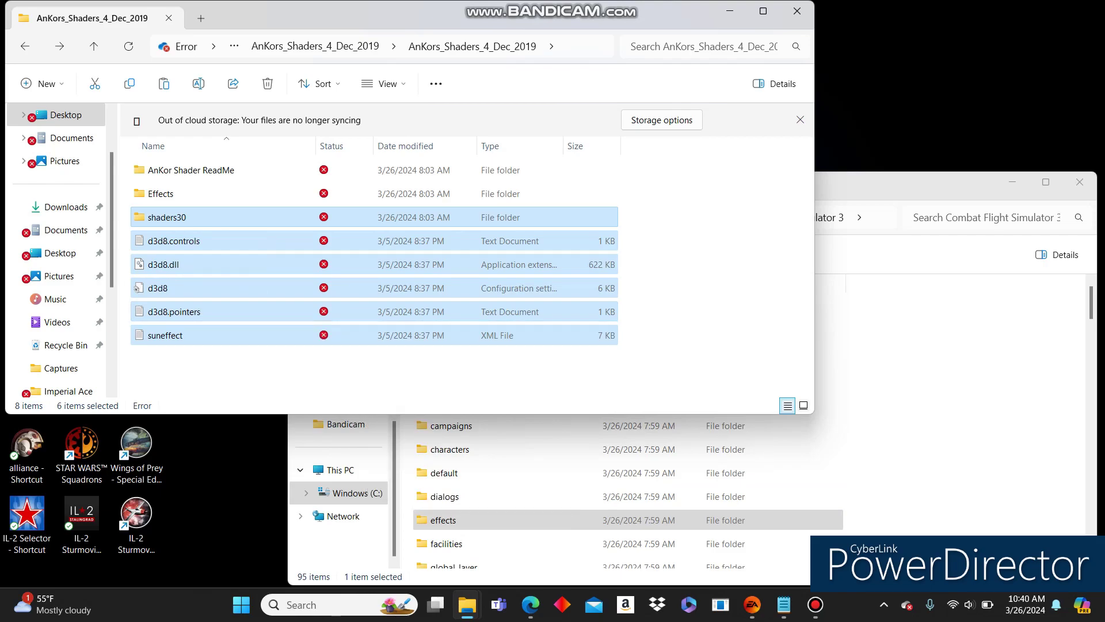
left_click(407, 479)
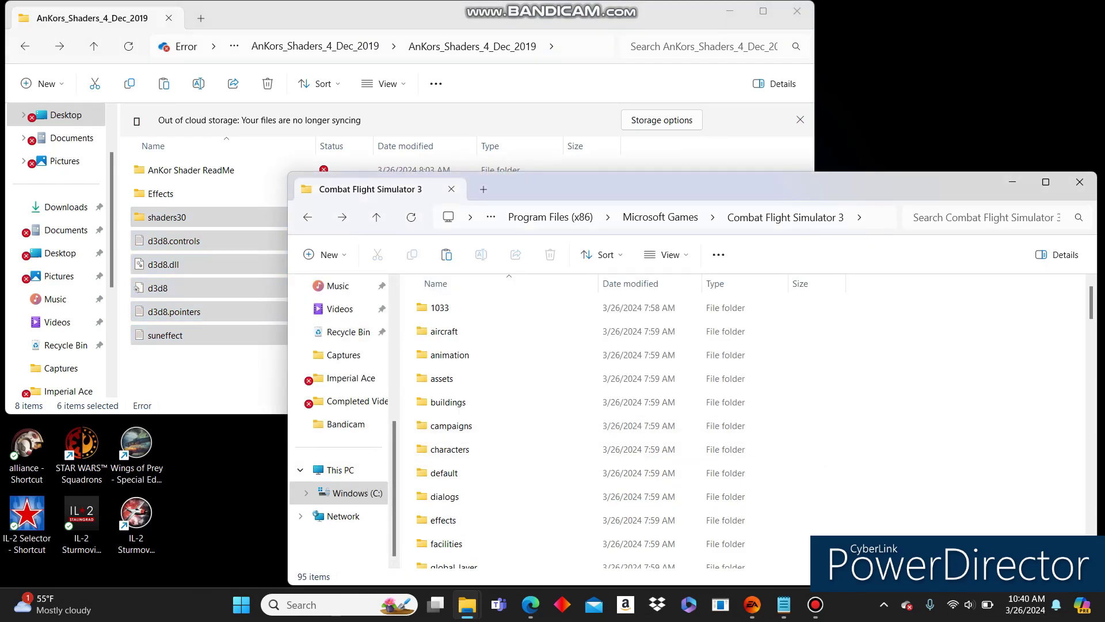
key("ctrl+v")
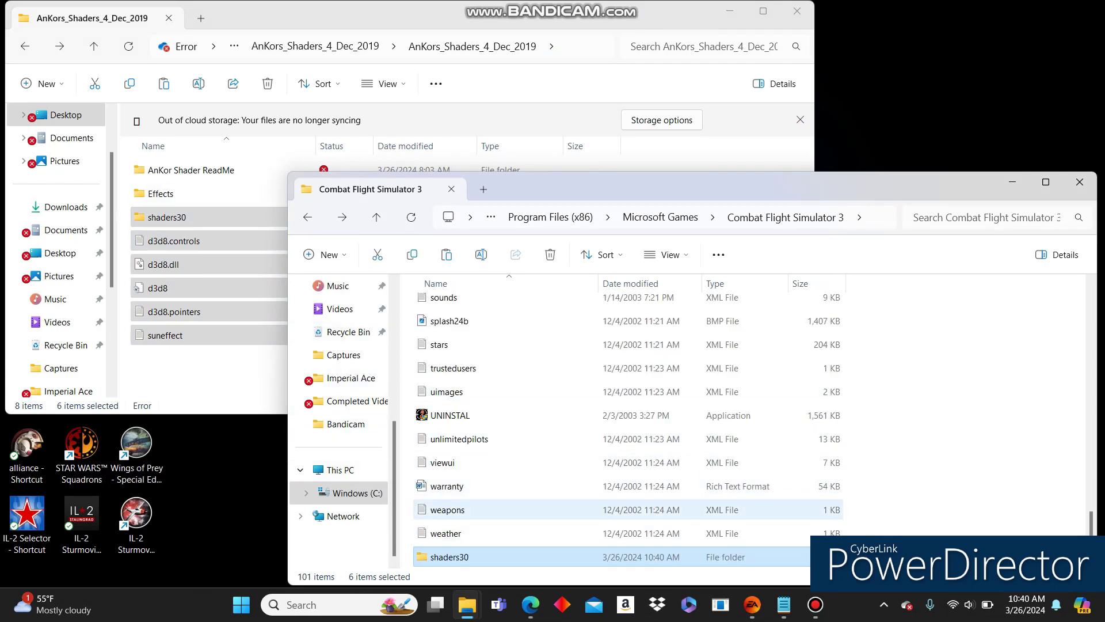
scroll(627, 397, "up", 3)
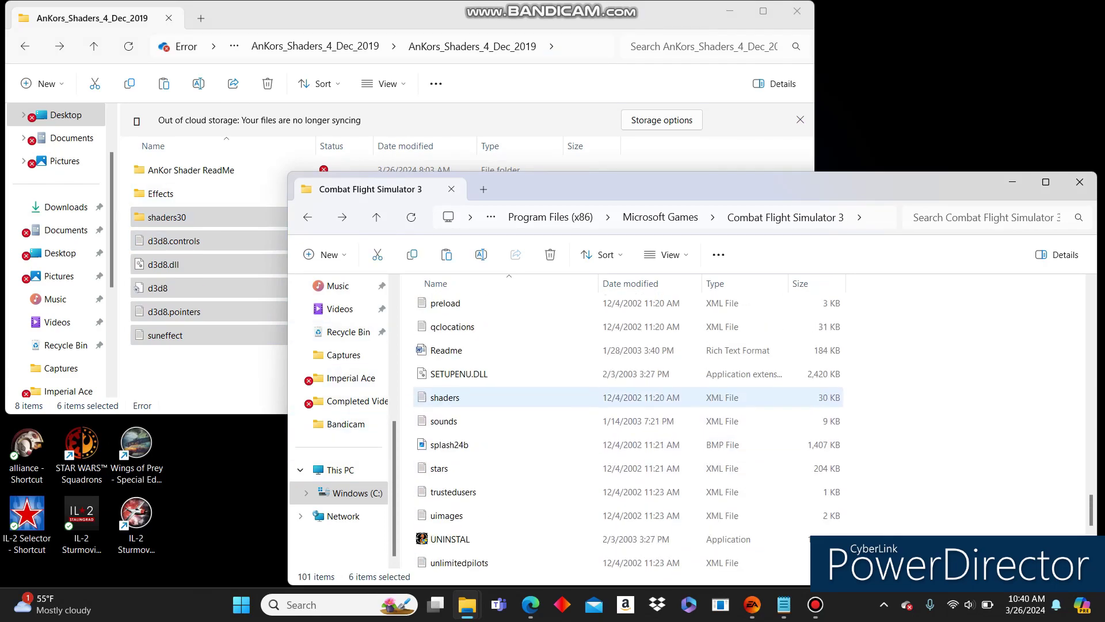
scroll(628, 395, "down", 4)
scroll(518, 394, "down", 1)
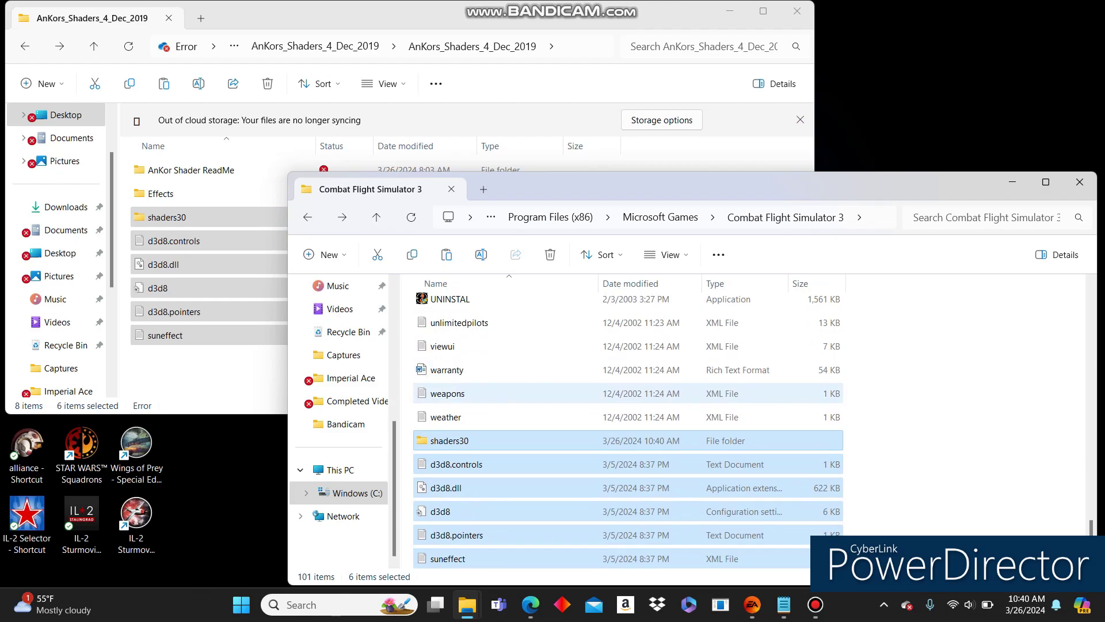
Launch cfs3config from the Combat Flight Simulator 3 folder and minimize the AnKors shader folder window
scroll(518, 391, "up", 10)
scroll(518, 391, "up", 12)
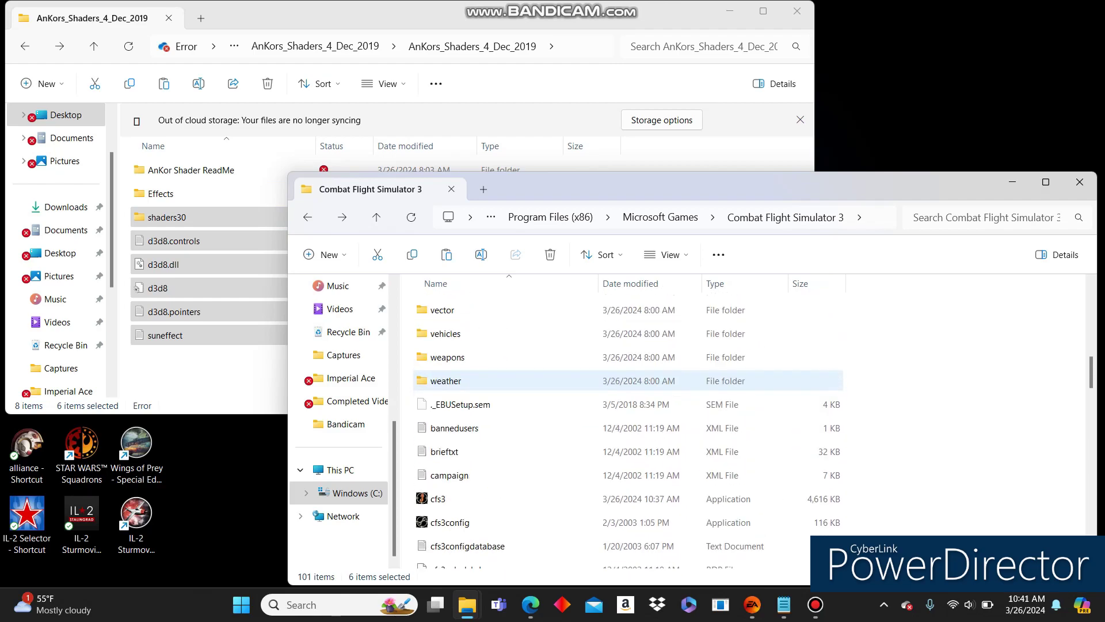
scroll(518, 397, "down", 2)
left_click(518, 398)
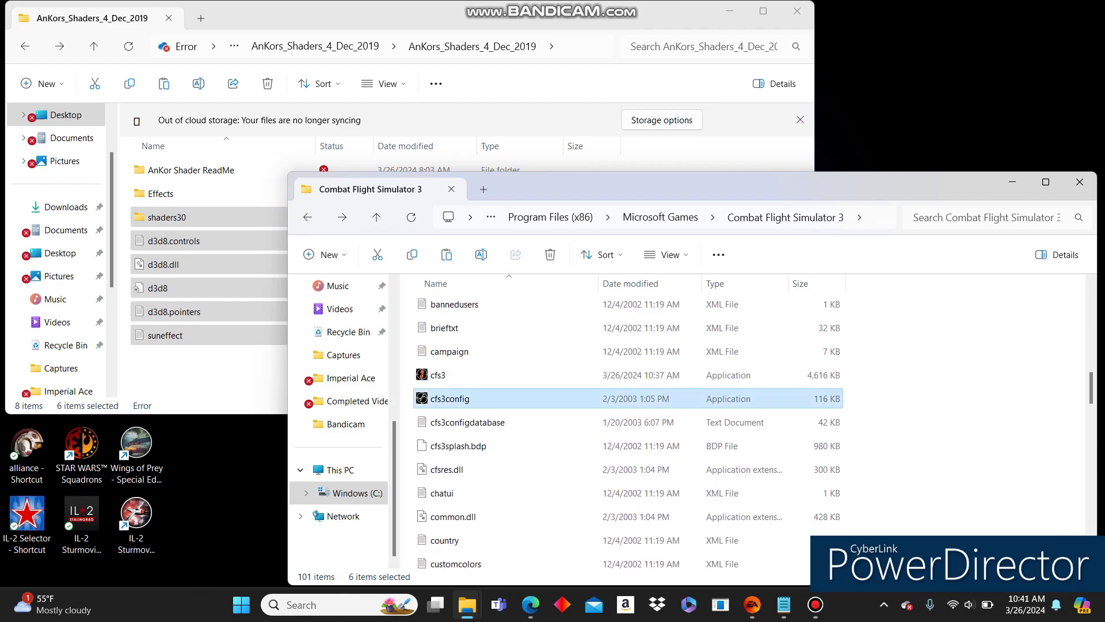
key("Return")
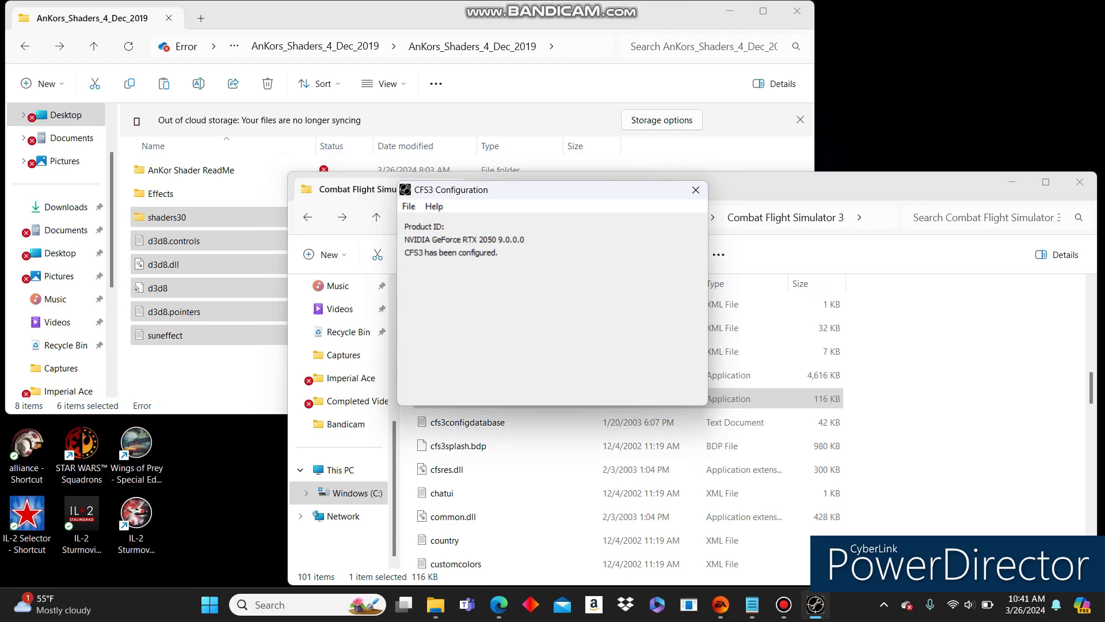
left_click(730, 11)
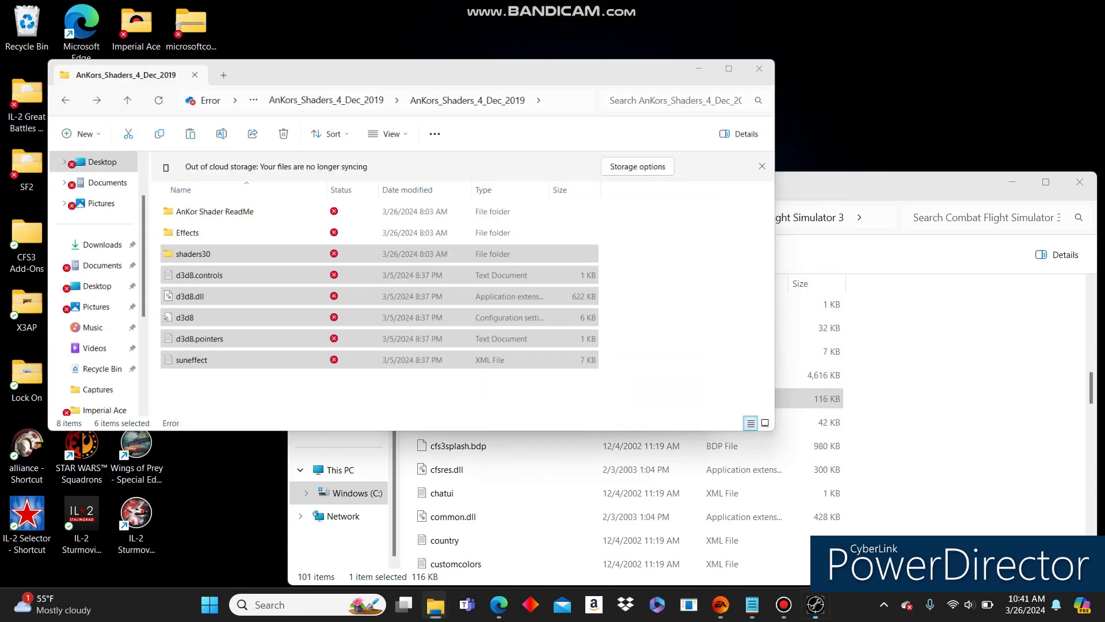
Open the custom settings in CFS3 Configuration, accept the warning, and set Overall Graphic Detail to 5
key("alt+f")
key("Down")
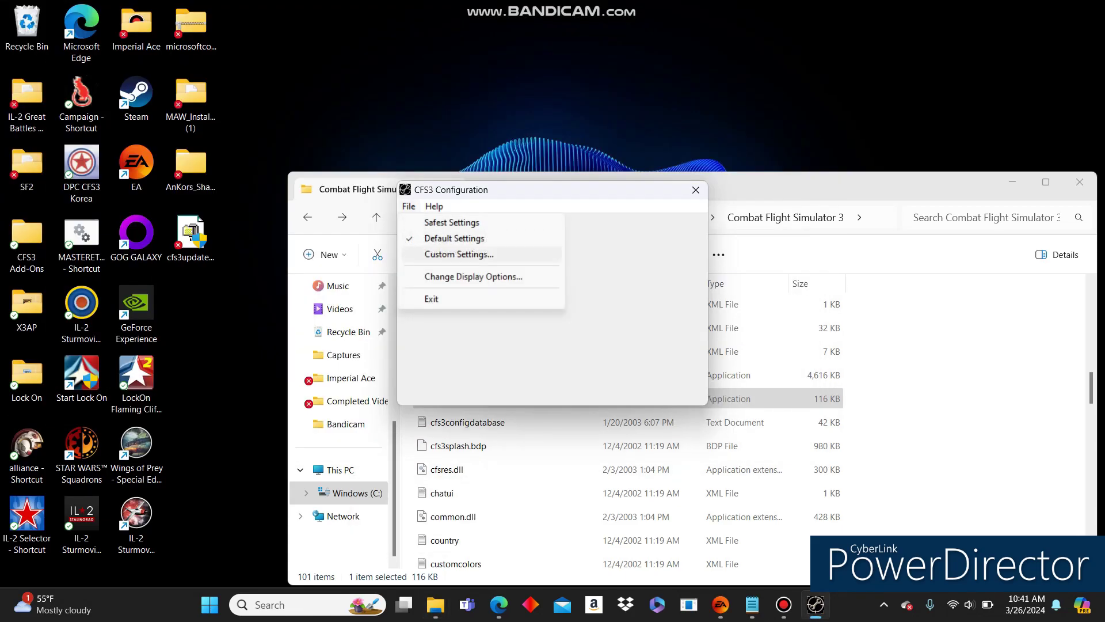
key("Return")
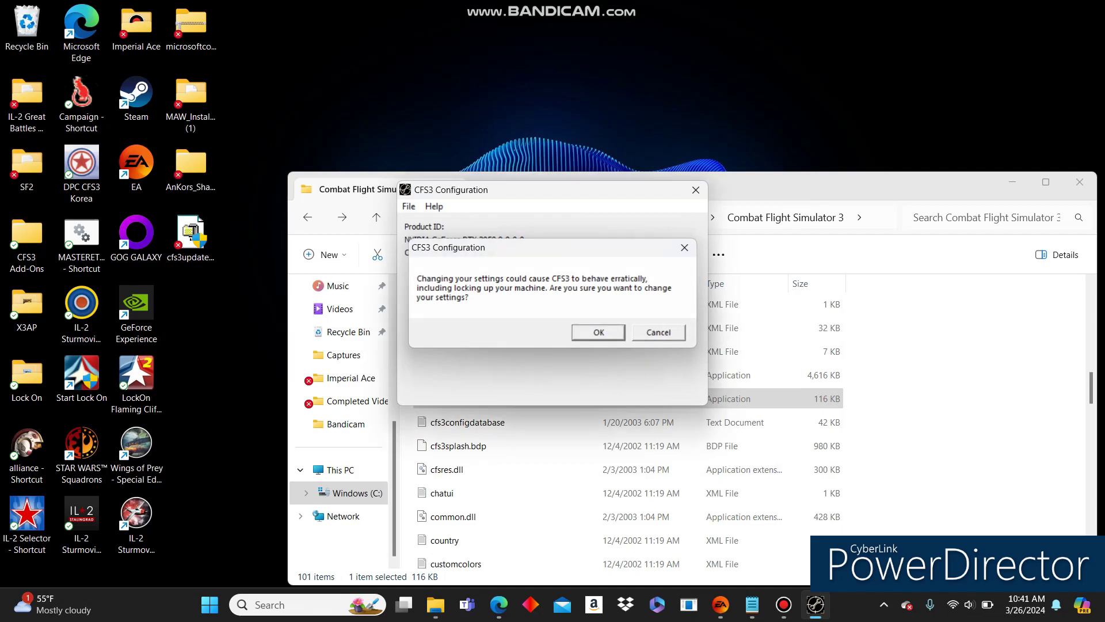
key("Return")
left_click_drag(402, 92, 544, 92)
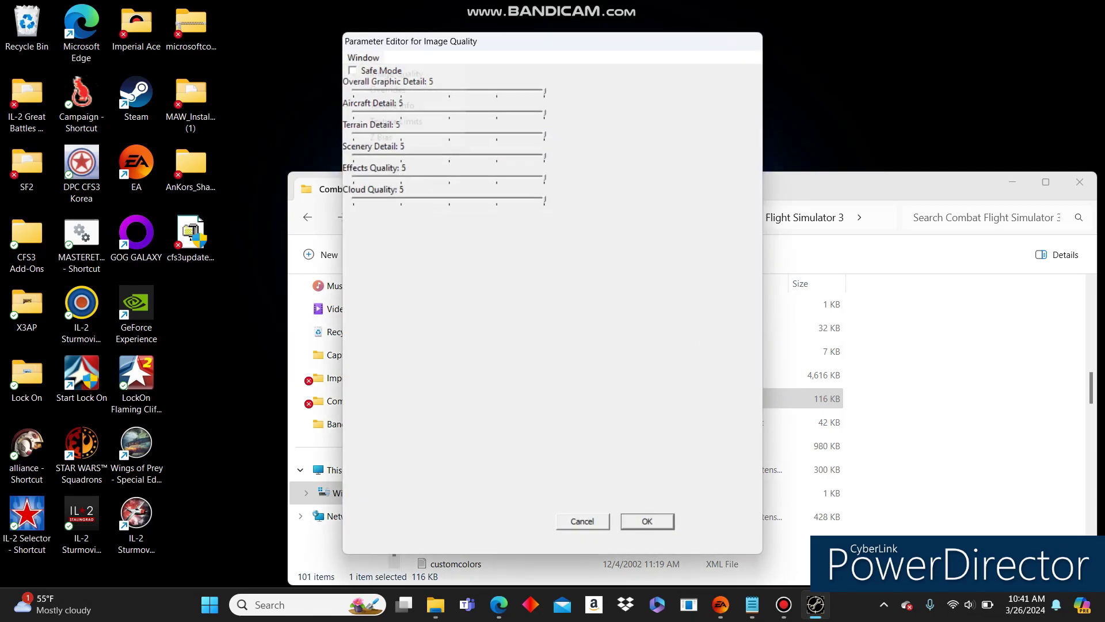
Bring up the Overrides parameters in the custom settings editor and save the custom settings
key("alt+w")
key("Down")
key("Return")
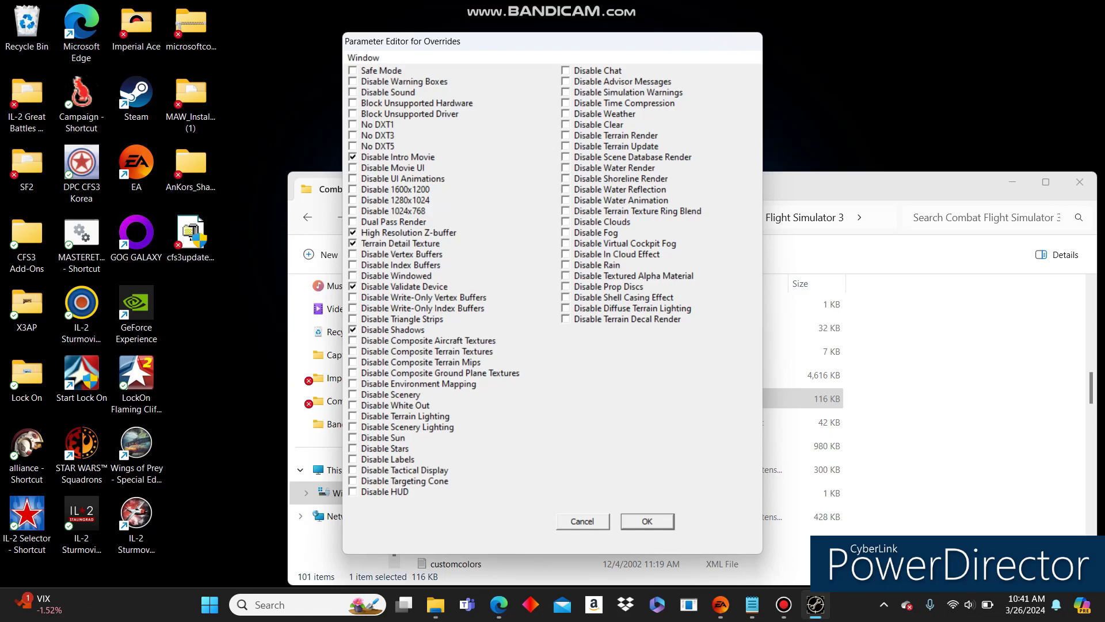
left_click(646, 521)
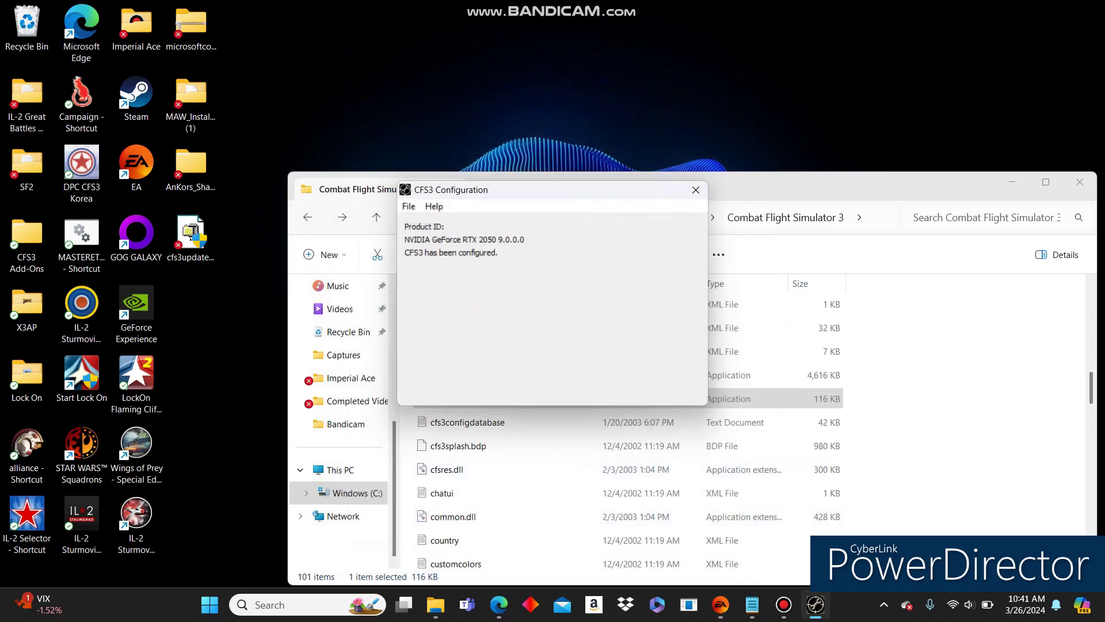
Change the display options to a selected resolution of 1920 x 1080 x 32 with 4 samples of anti-aliasing
left_click(409, 207)
left_click(473, 277)
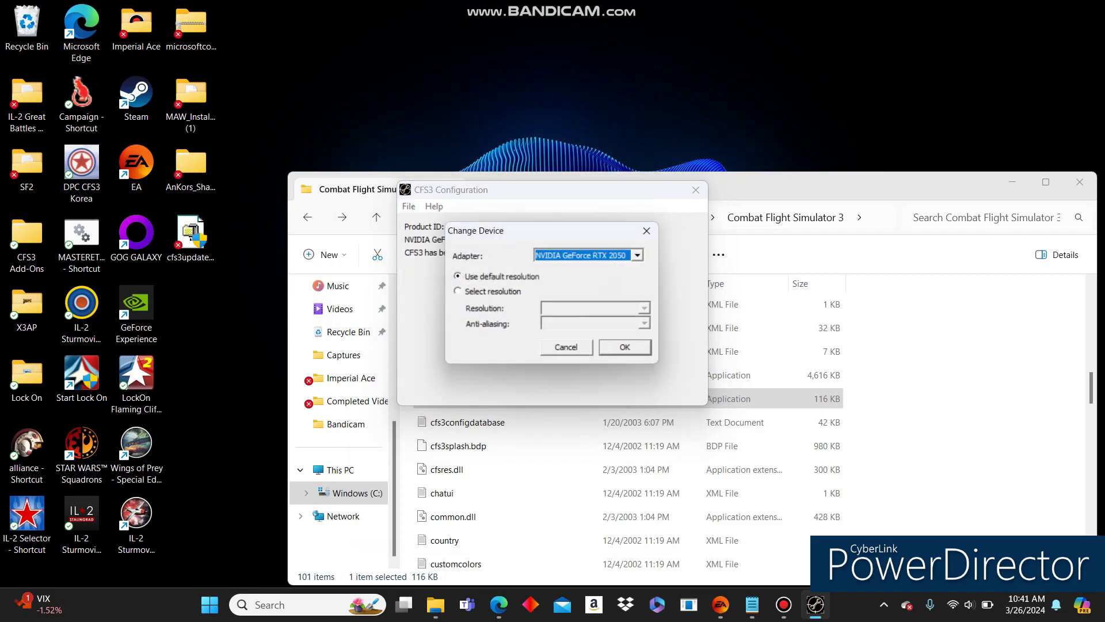
left_click(458, 292)
left_click(647, 309)
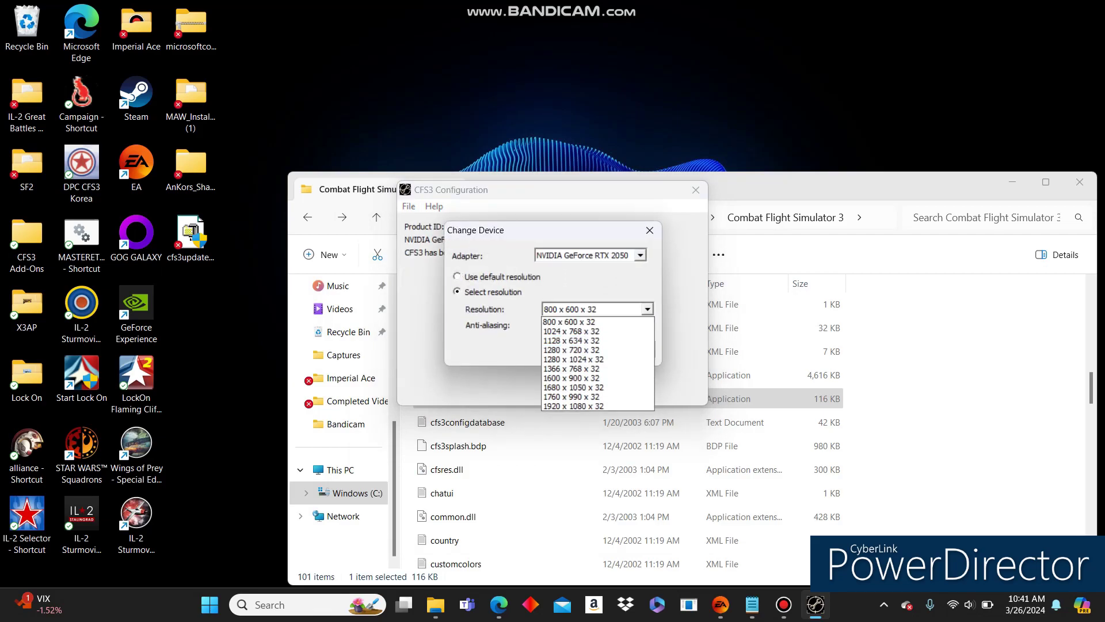
left_click(593, 406)
left_click(647, 324)
key("Down")
key("Down")
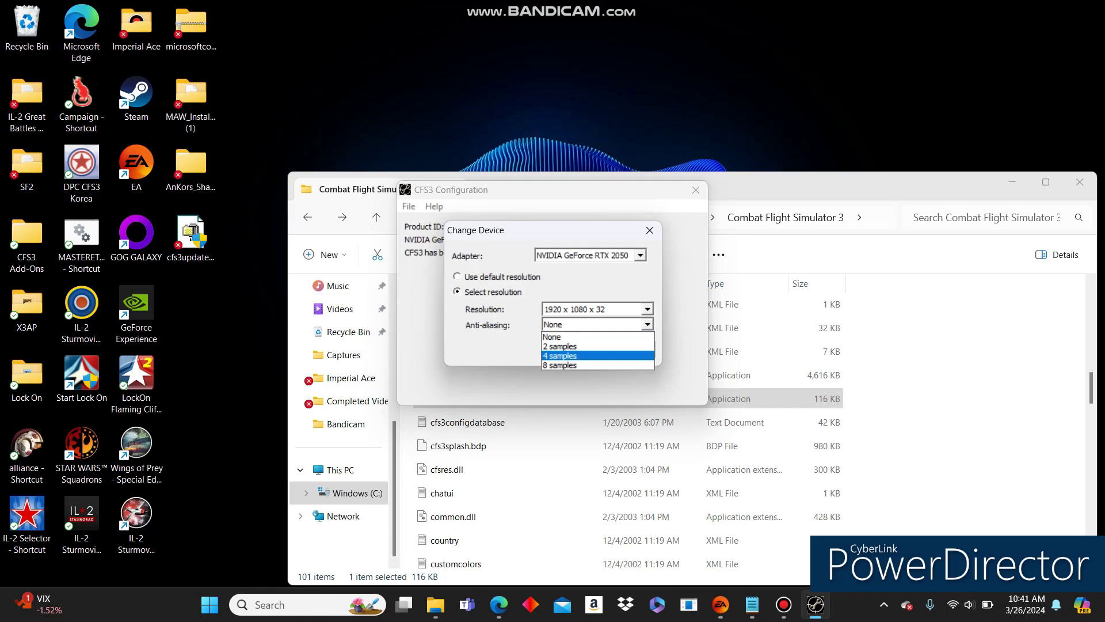
key("Return")
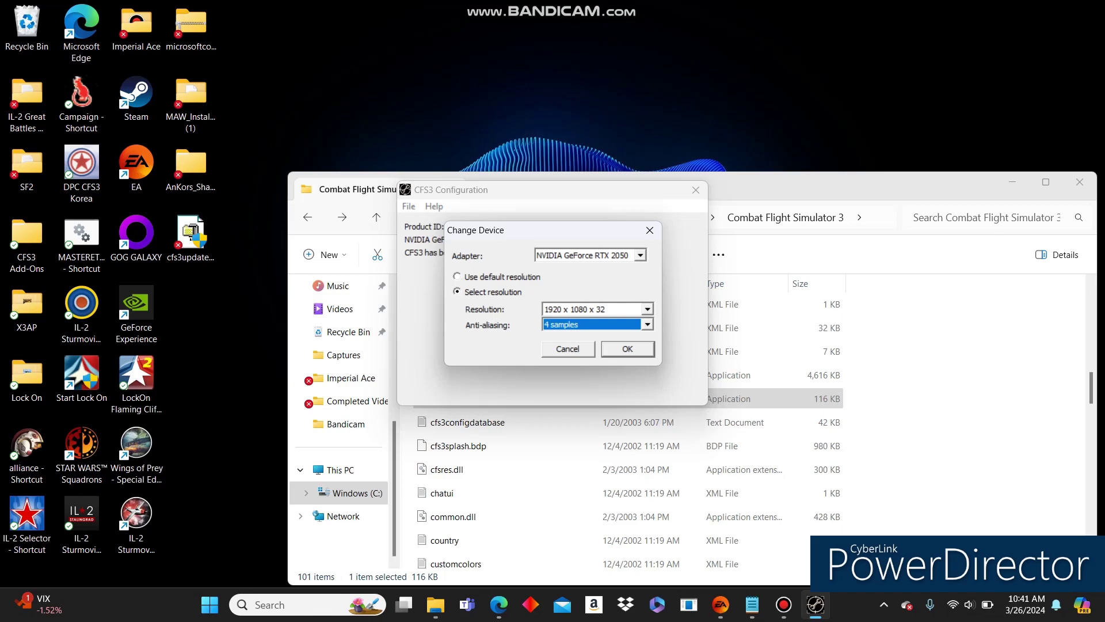
left_click(627, 349)
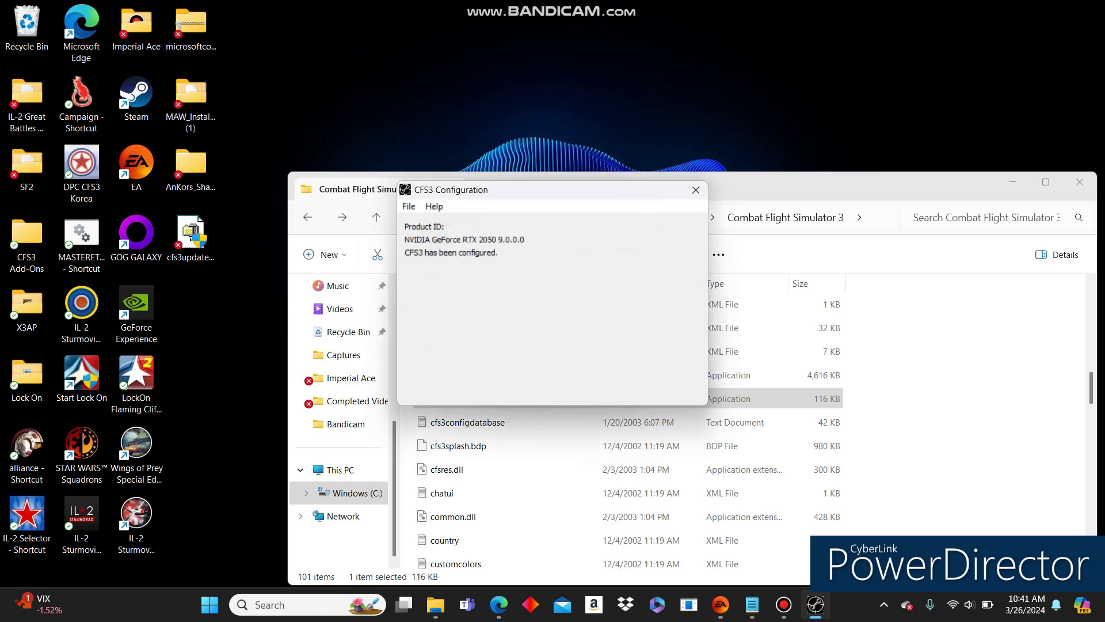
Exit CFS3 Configuration and return to the Combat Flight Simulator 3 folder
left_click(409, 206)
key("Down")
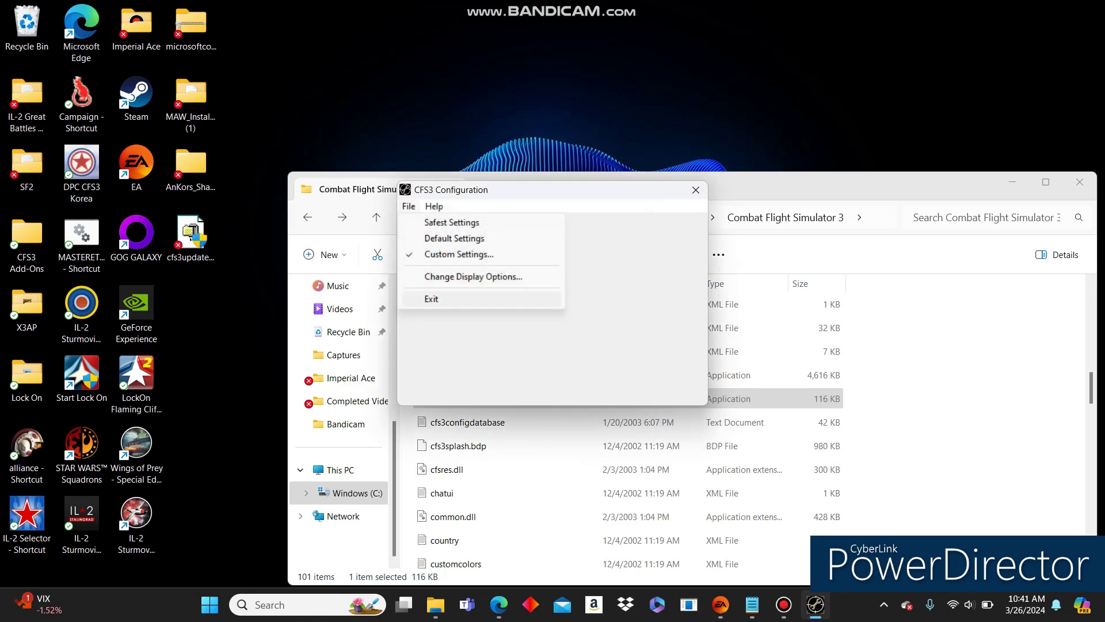
key("Return")
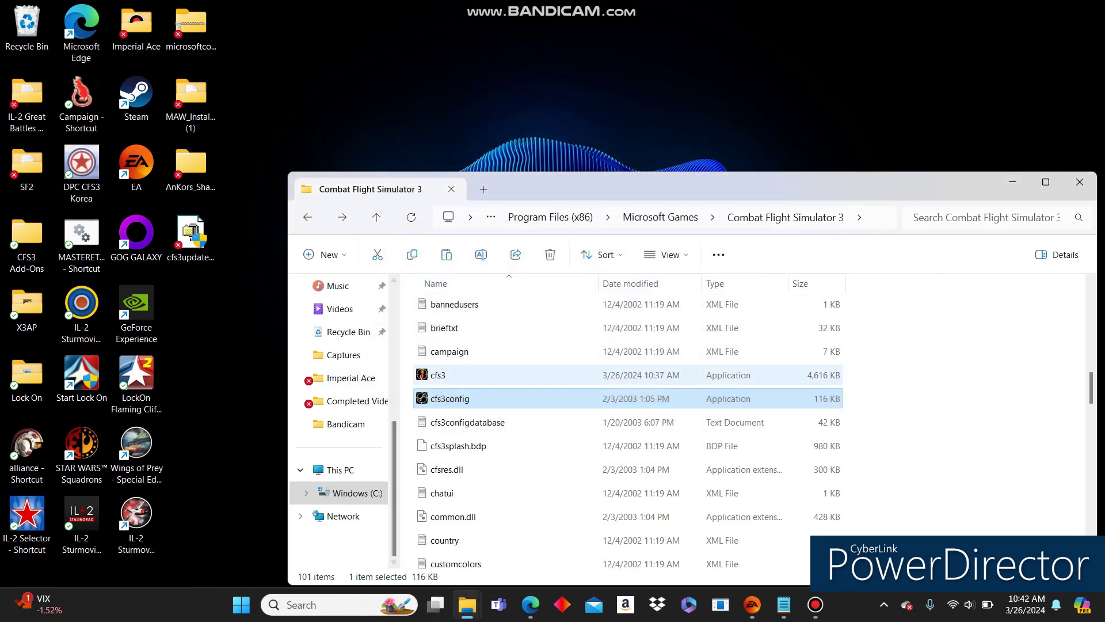
Open the properties of cfs3config and set its compatibility mode to Windows XP (Service Pack 3)
left_click(437, 375)
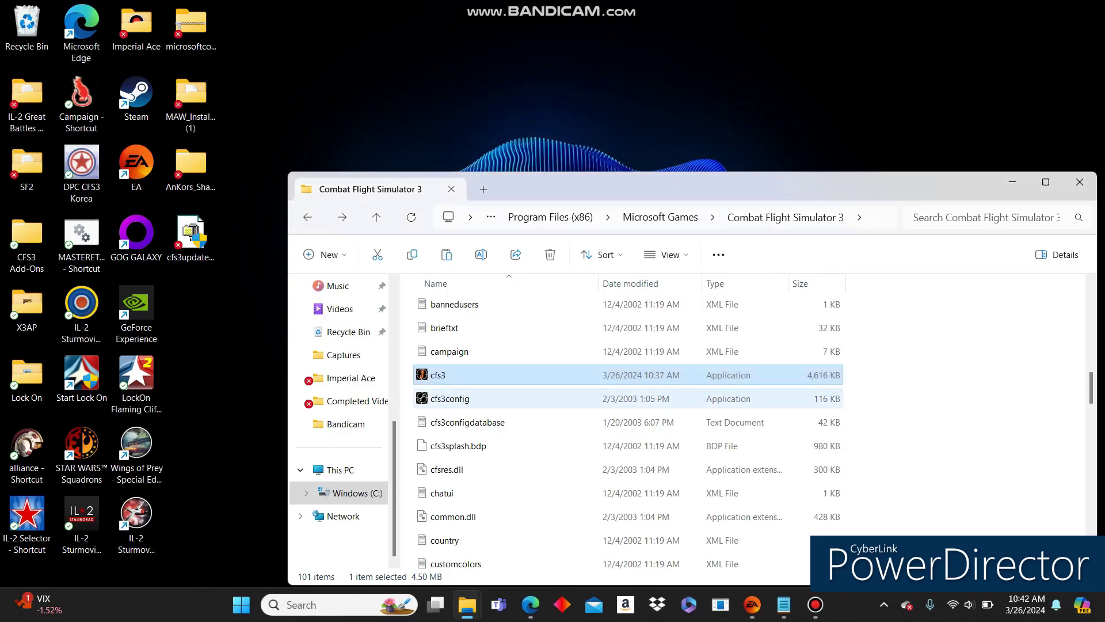
left_click(450, 399)
right_click(450, 399)
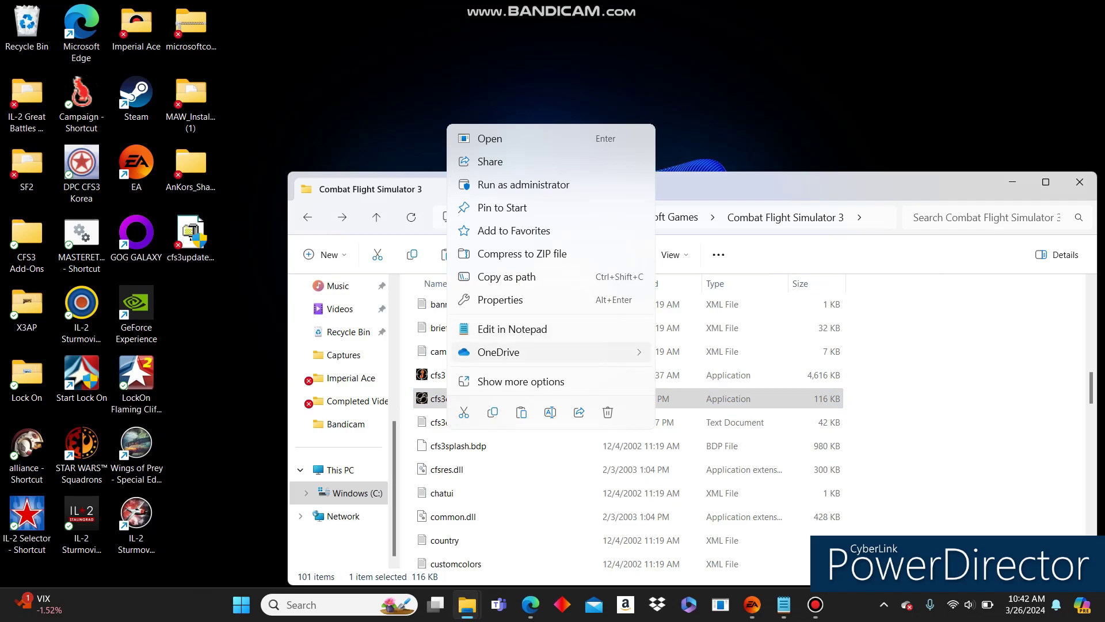
left_click(500, 300)
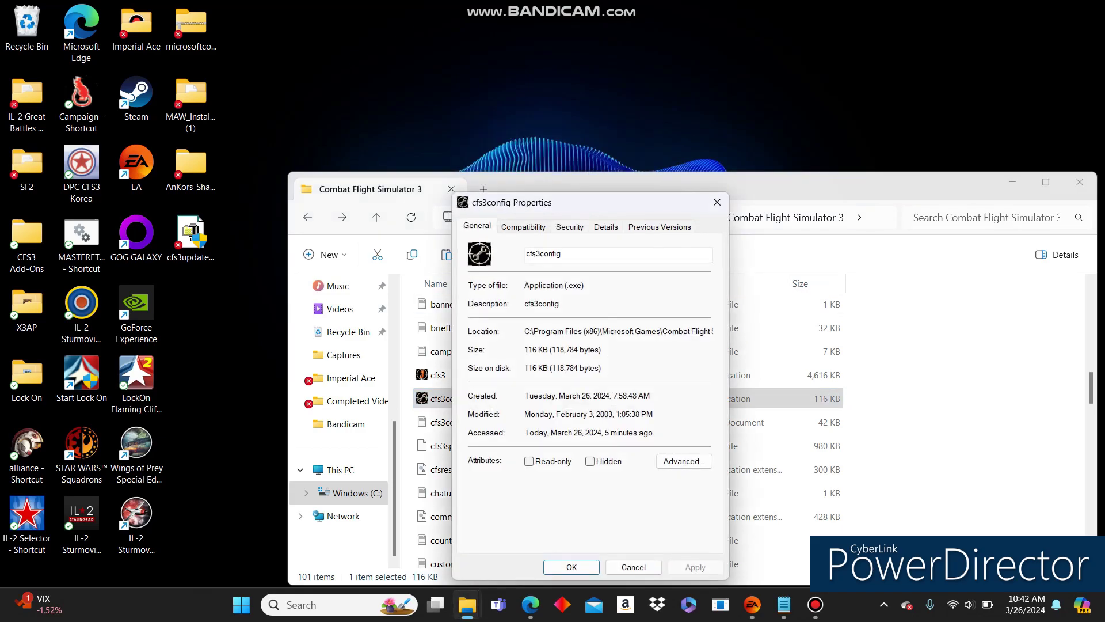
left_click(523, 226)
left_click(480, 322)
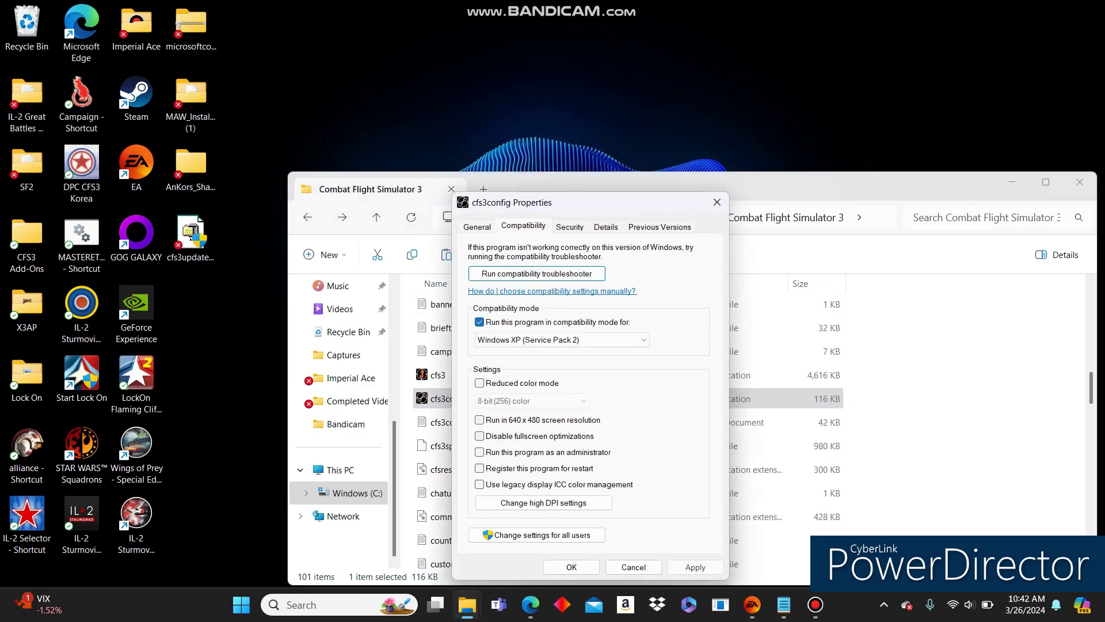
left_click(561, 340)
left_click(527, 380)
Enable the program DPI scaling fix and the high DPI scaling override for cfs3config, and apply the properties
left_click(543, 503)
left_click(515, 328)
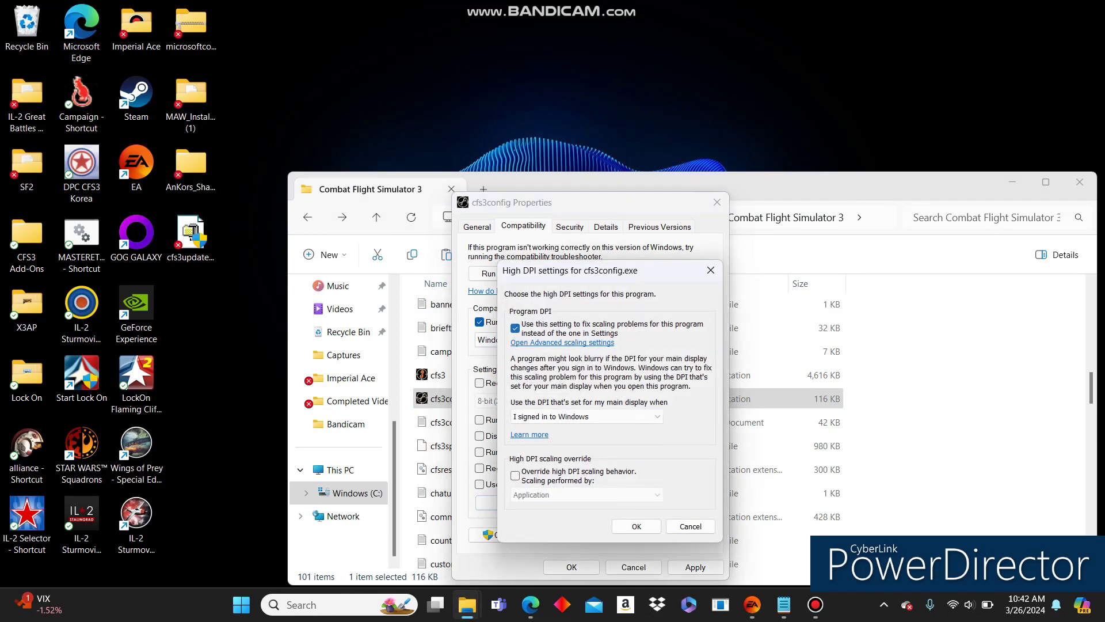
left_click(515, 475)
left_click(636, 526)
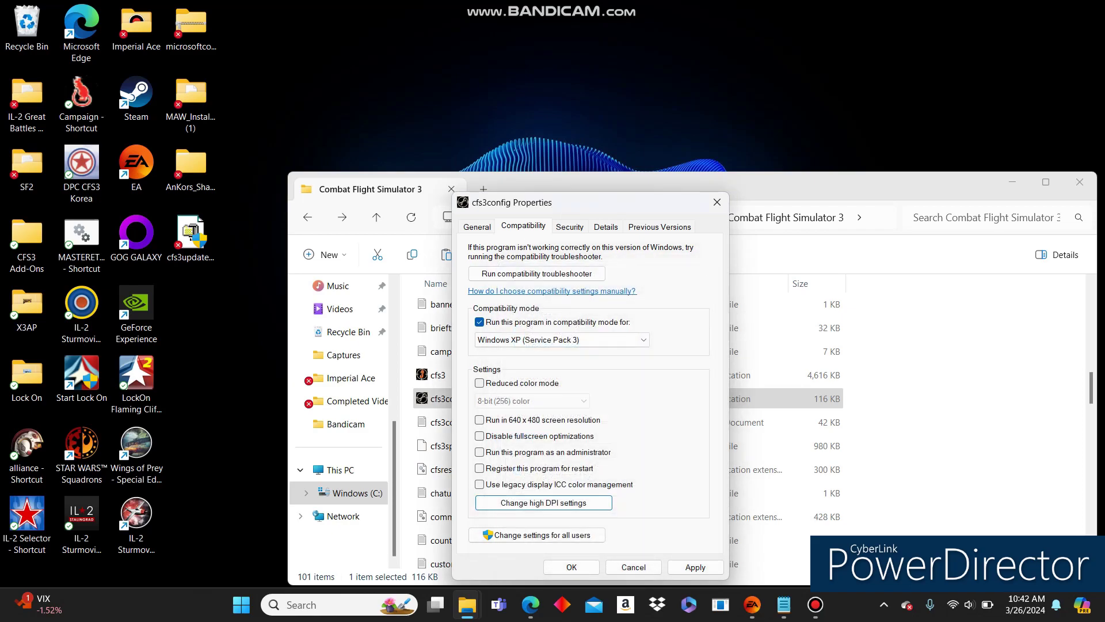
left_click(695, 566)
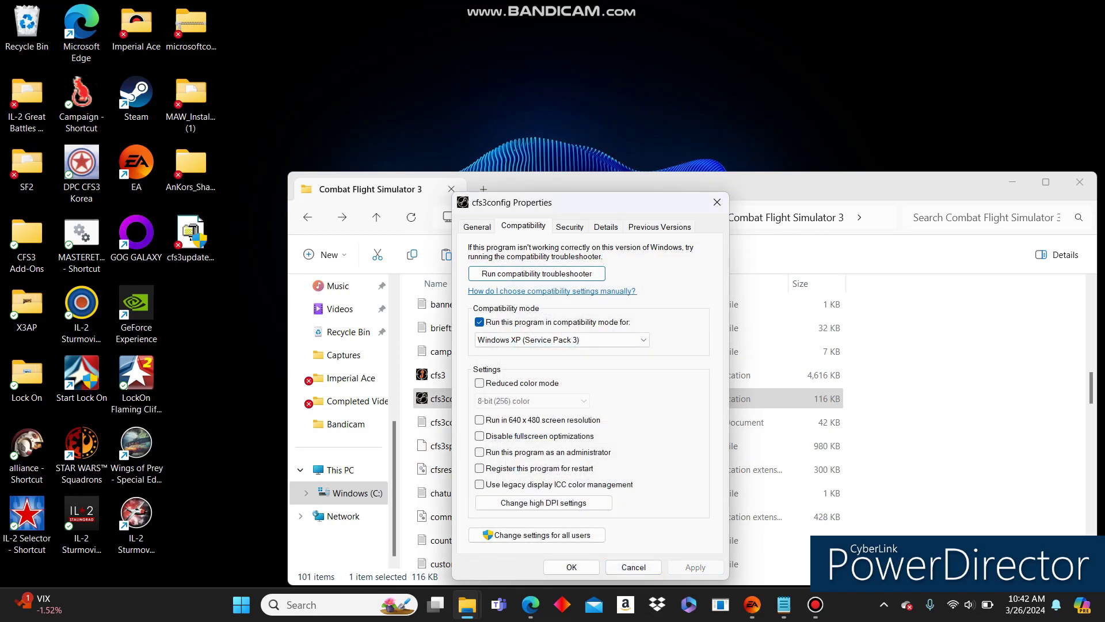
left_click(571, 567)
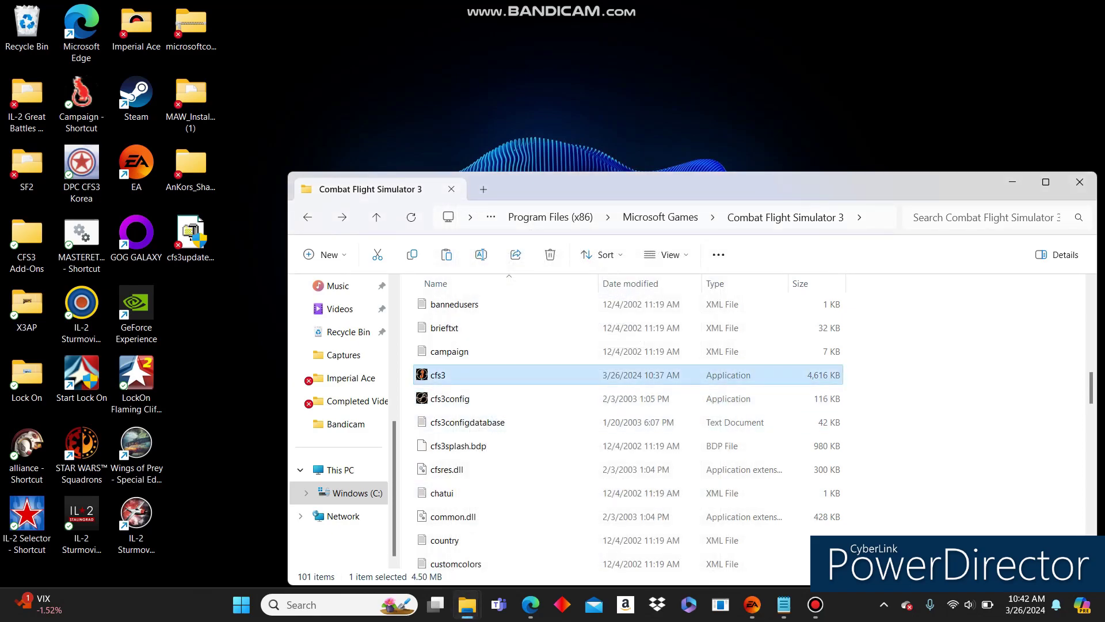
Open the properties of cfs3 and set its compatibility mode to Windows XP (Service Pack 3)
right_click(451, 376)
key("Up")
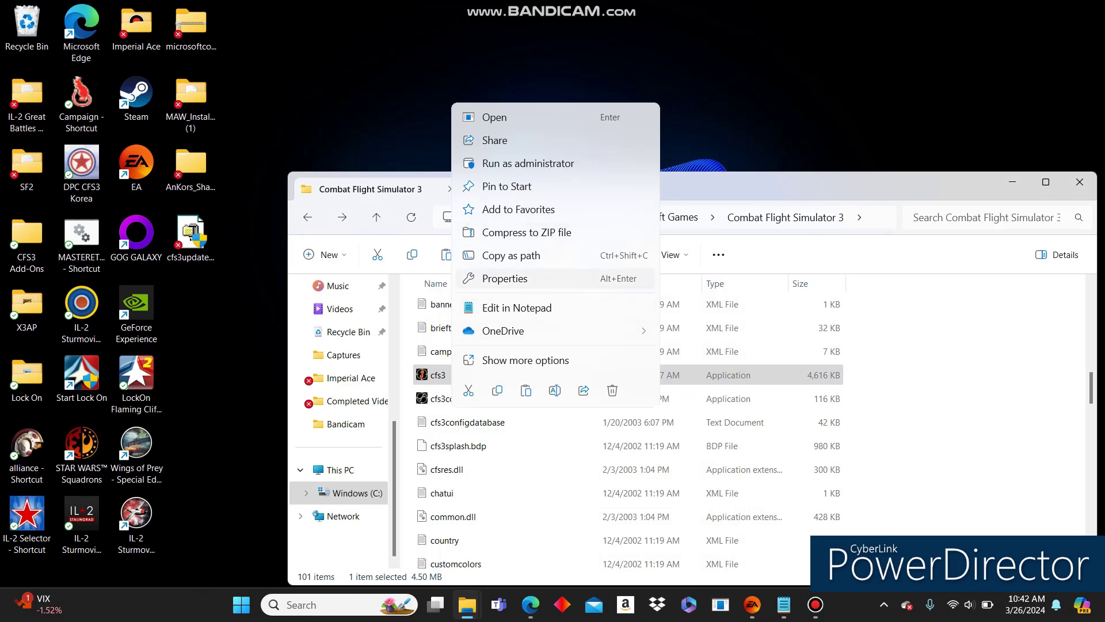
key("Return")
key("ctrl+Tab")
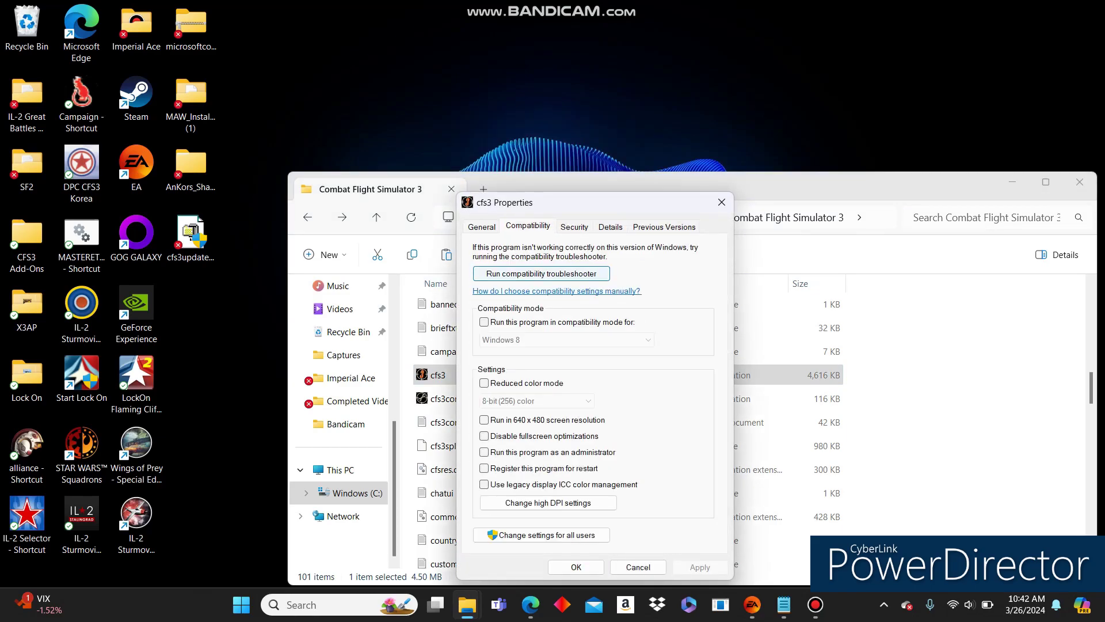
left_click(484, 322)
left_click(566, 340)
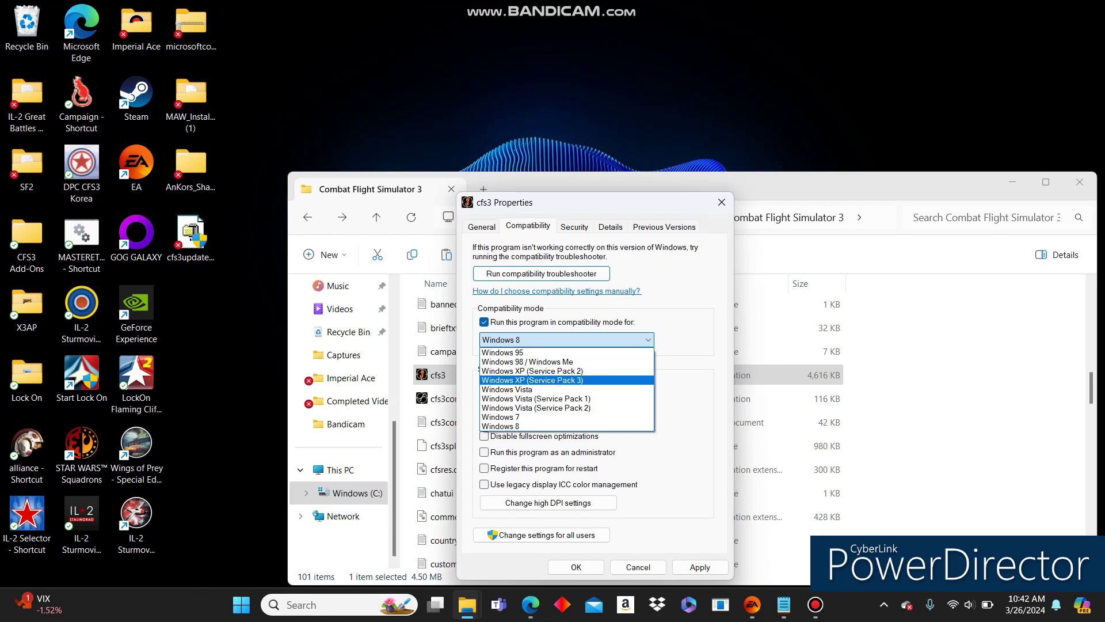
key("Return")
Enable the program DPI scaling fix and the high DPI scaling override by Application for cfs3, and apply the properties
key("Return")
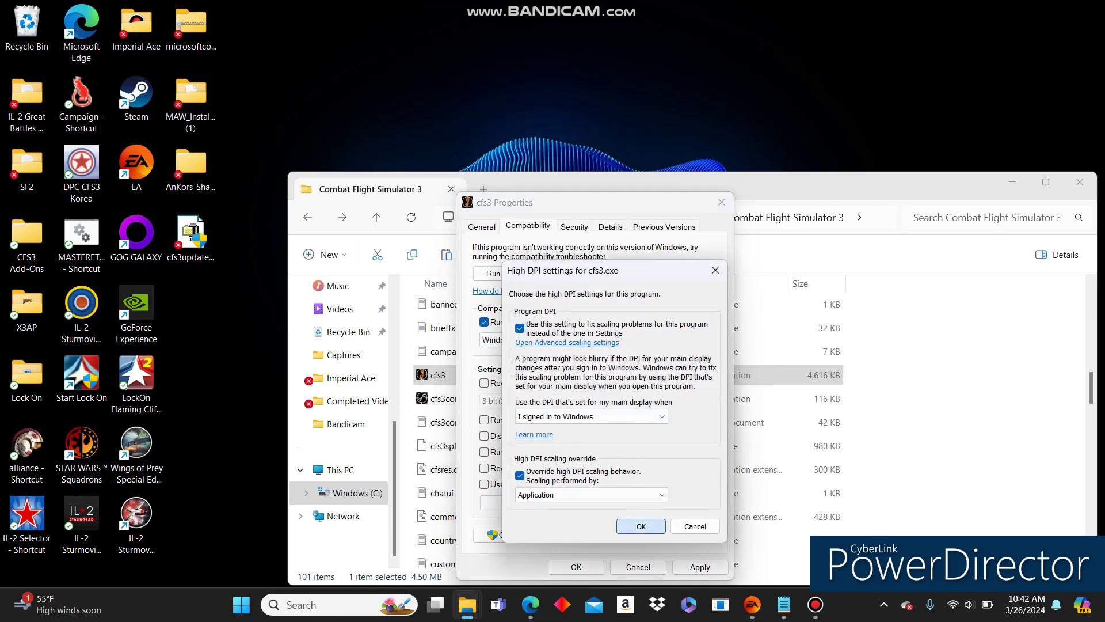
key("Return")
left_click(700, 567)
left_click(576, 567)
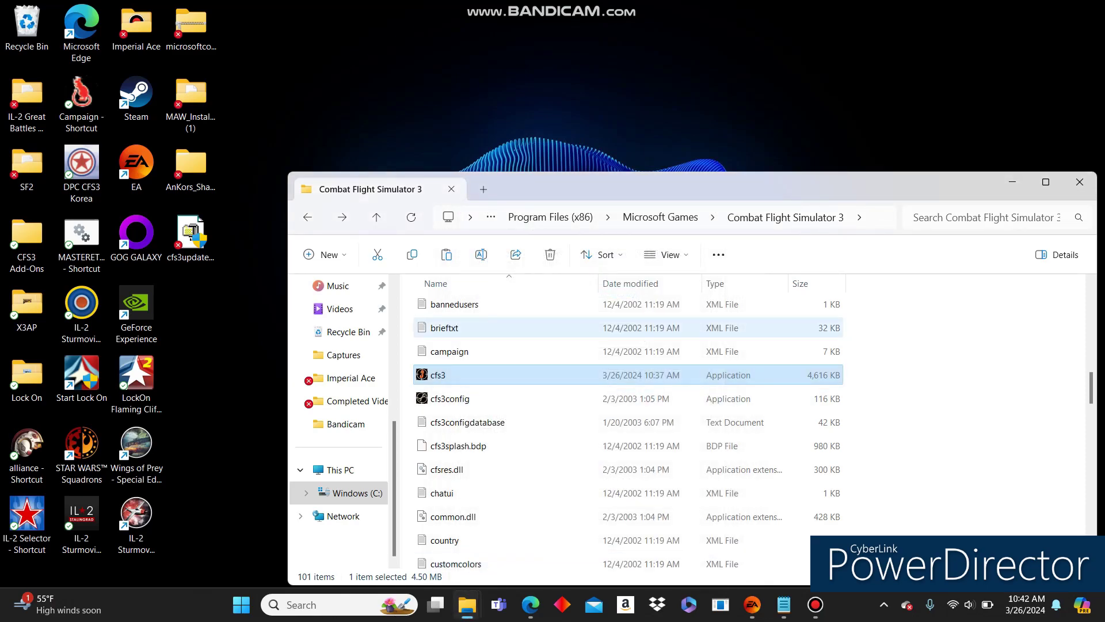
Run cfs3config from the Combat Flight Simulator 3 folder and exit CFS3 Configuration
left_click(461, 399)
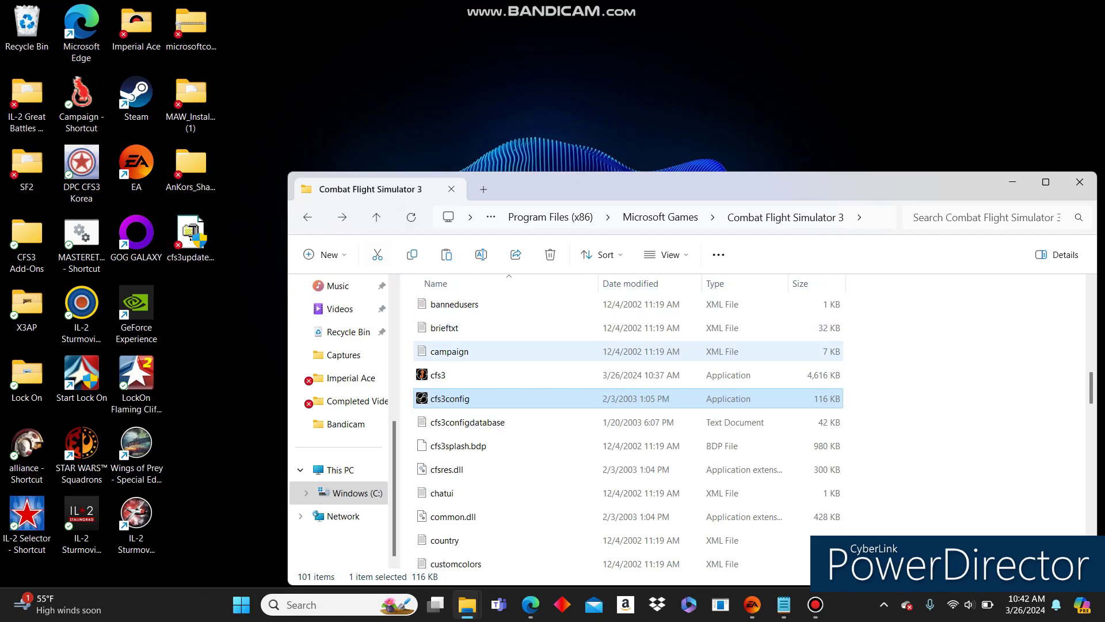
left_click(420, 207)
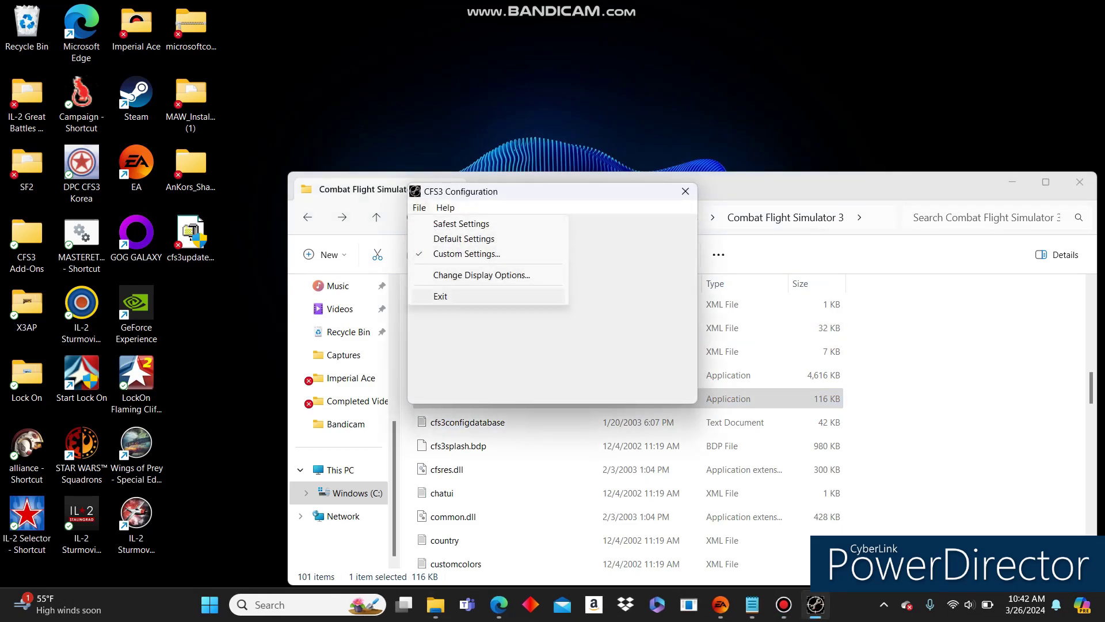
left_click(442, 297)
Launch cfs3, dismiss the Program Compatibility Assistant, and decline the troubleshooting information
left_click(439, 375)
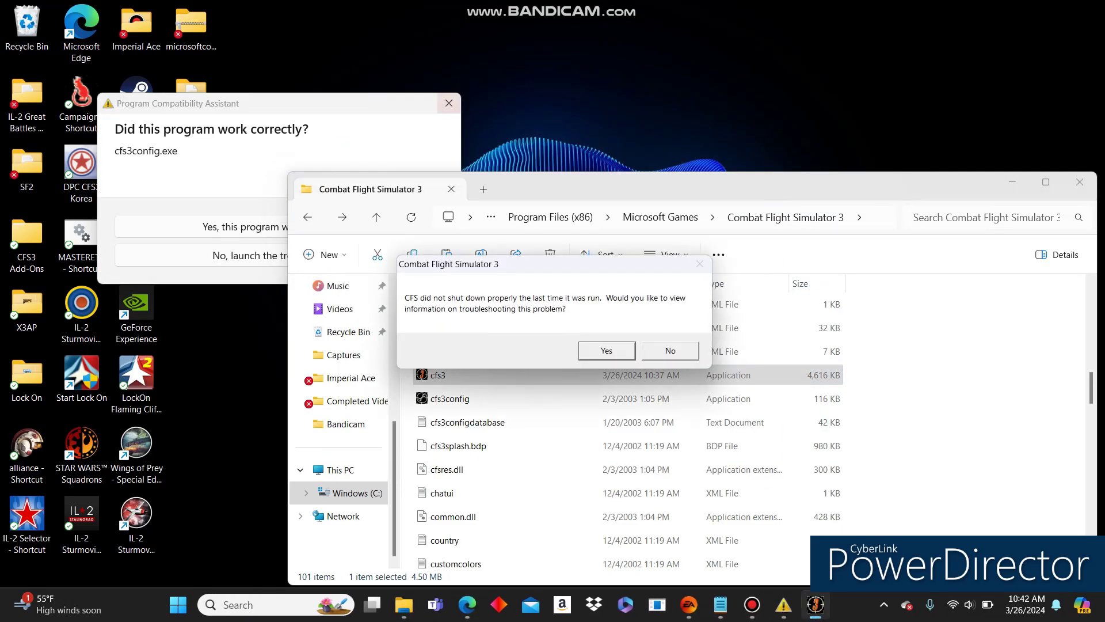
left_click(449, 104)
left_click(671, 351)
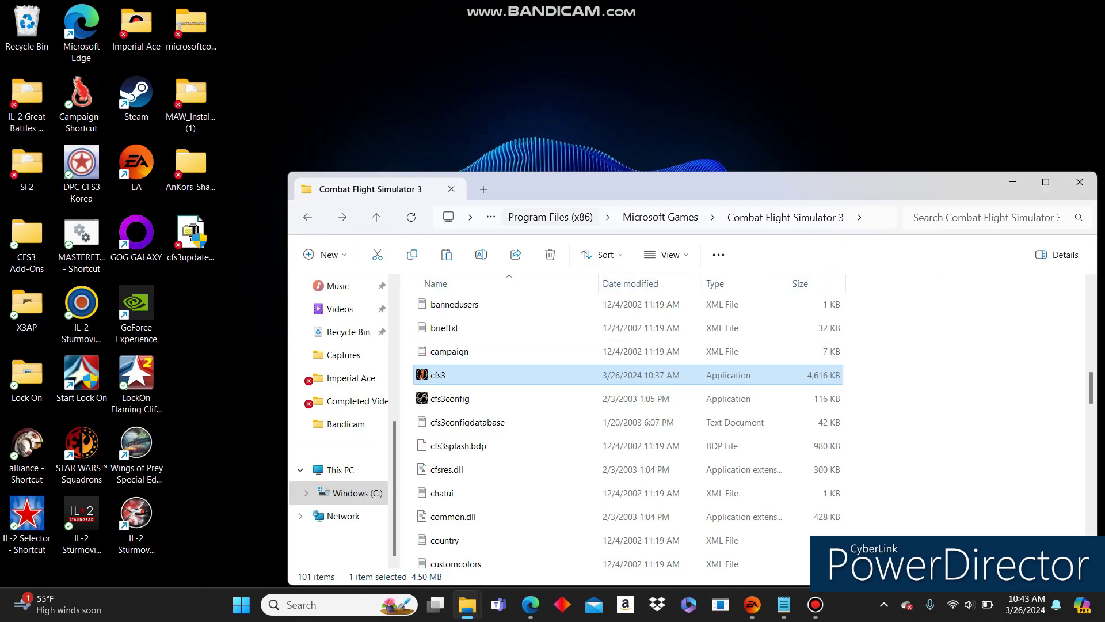
Dismiss the compatibility prompt and open the Combat Flight Simulator 3 AnKors folder under Program Files, Microsoft Games
left_click(550, 217)
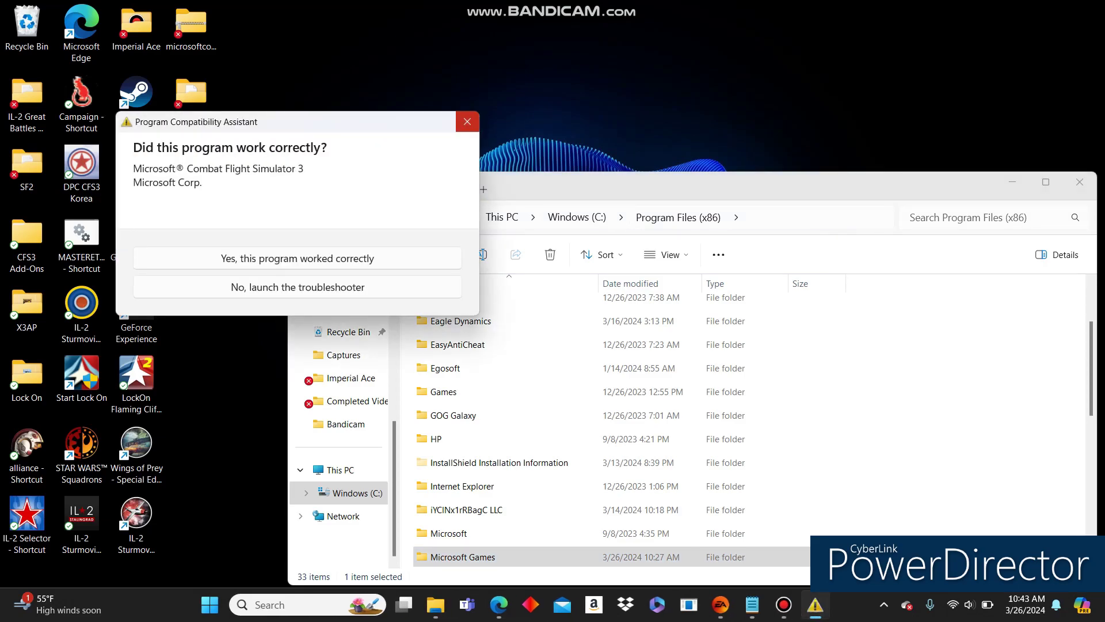
left_click(467, 121)
left_click(577, 217)
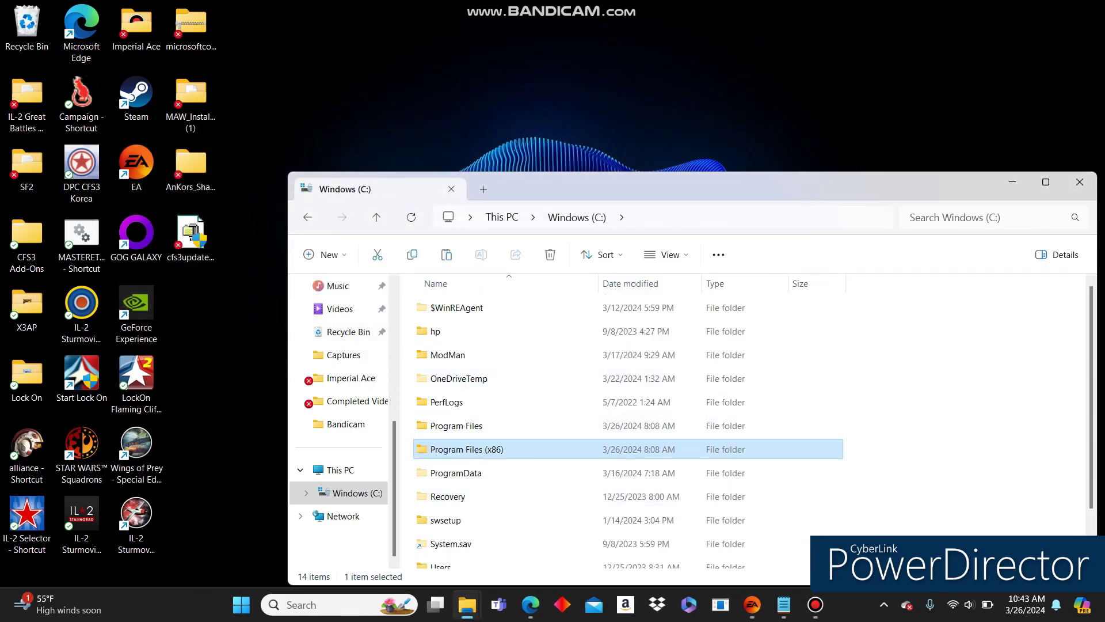
double_click(456, 426)
scroll(457, 437, "down", 1)
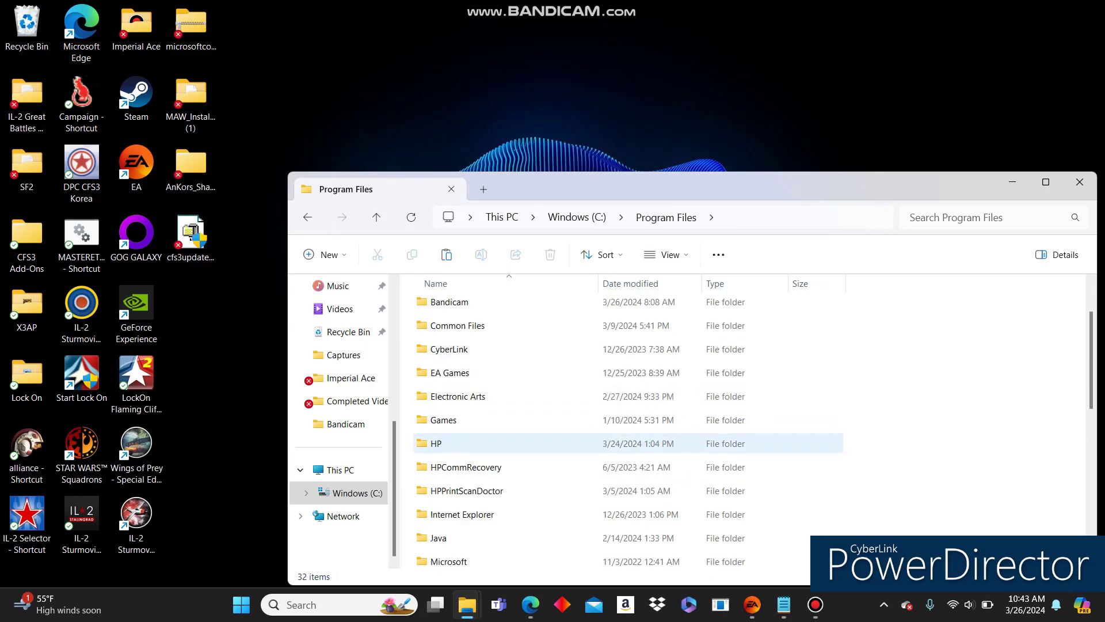
scroll(455, 443, "down", 3)
double_click(454, 413)
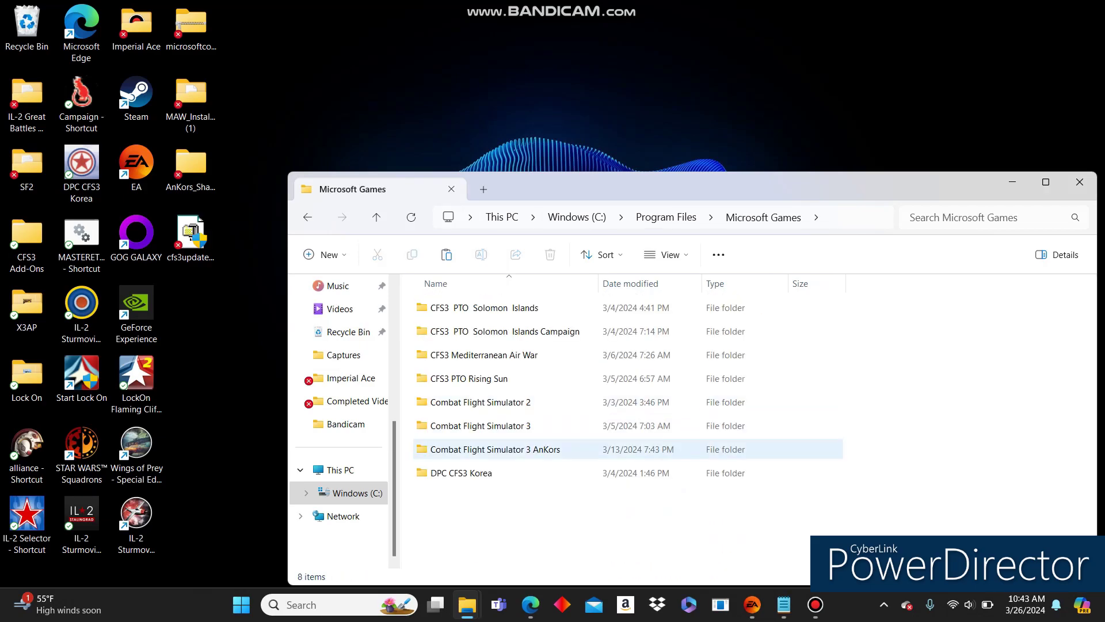
double_click(495, 449)
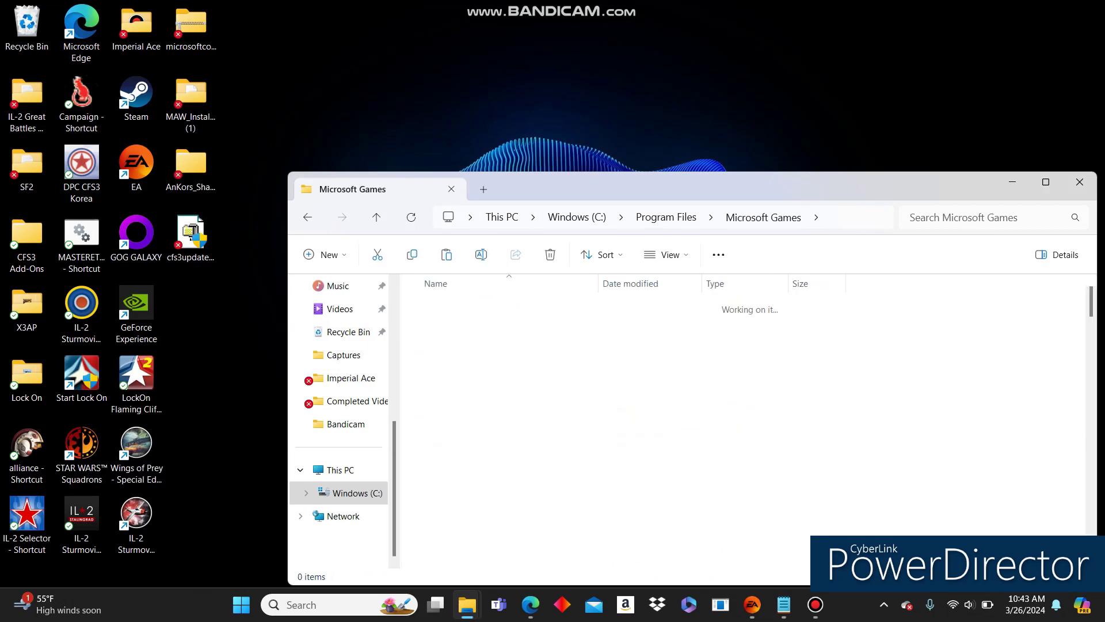
Find and run cfs3config in the Combat Flight Simulator 3 AnKors folder, and exit CFS3 Configuration
scroll(454, 471, "down", 3)
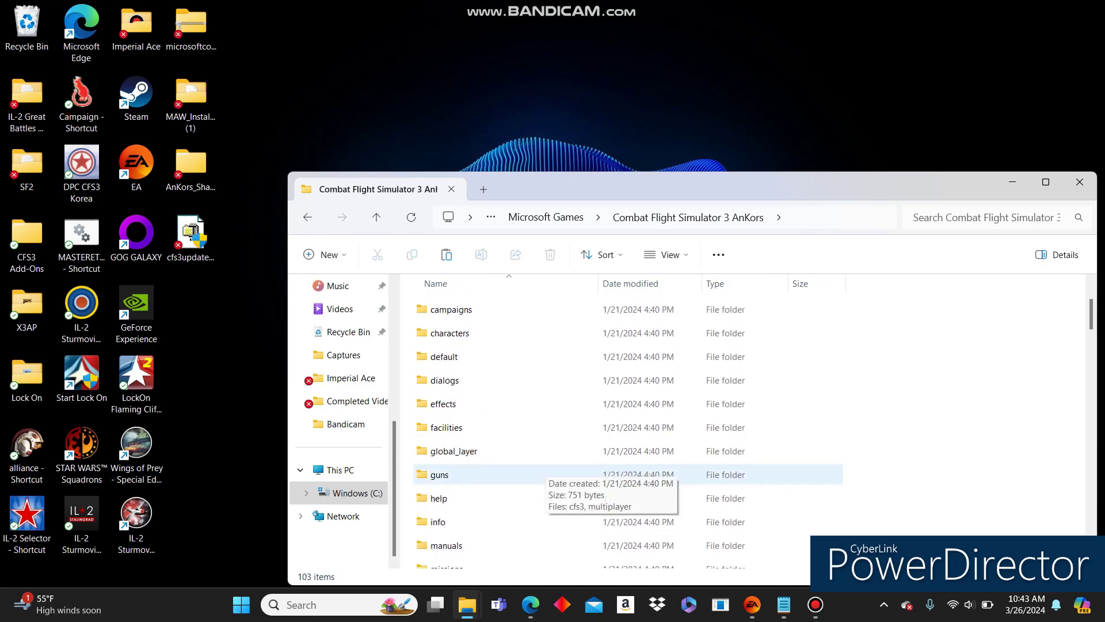
scroll(460, 465, "down", 3)
scroll(460, 466, "up", 6)
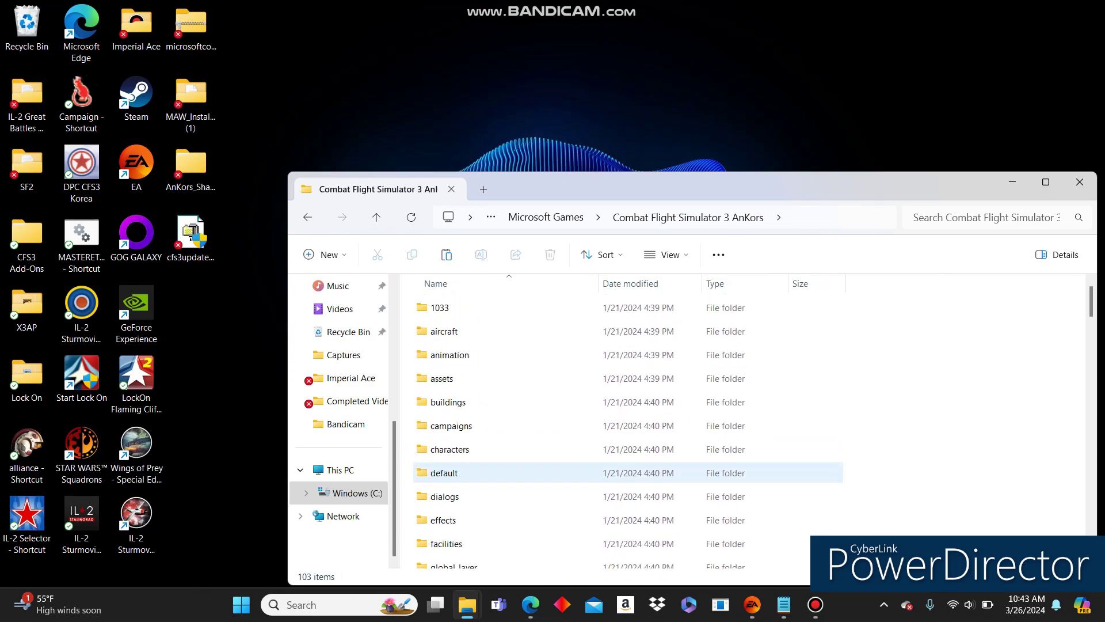
scroll(460, 465, "down", 10)
scroll(460, 461, "down", 3)
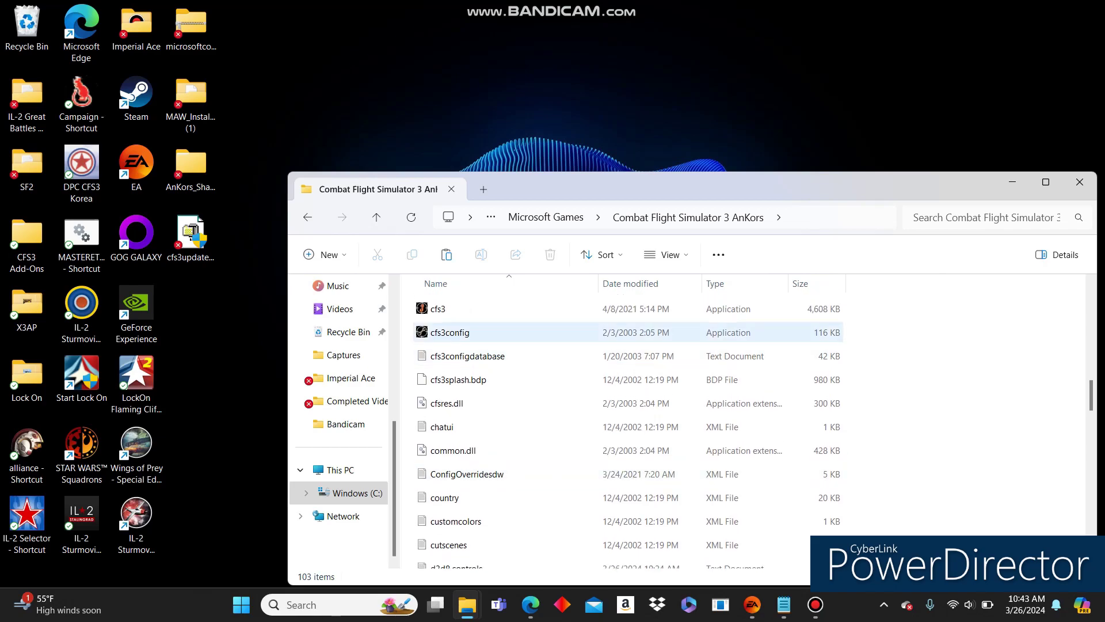
left_click(460, 333)
key("Return")
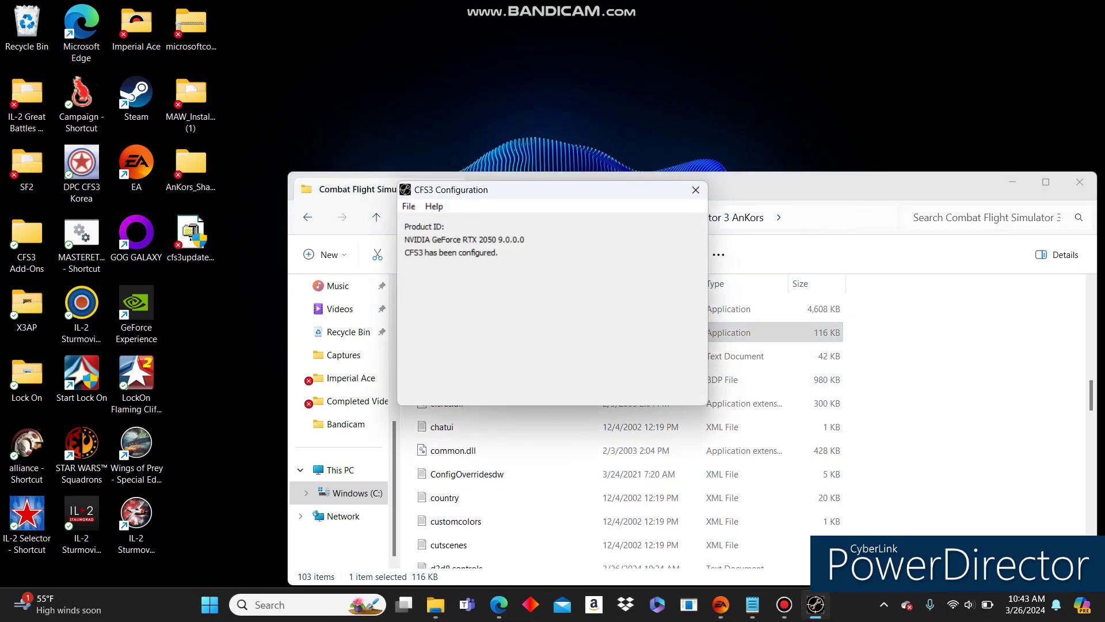
left_click(408, 206)
left_click(431, 300)
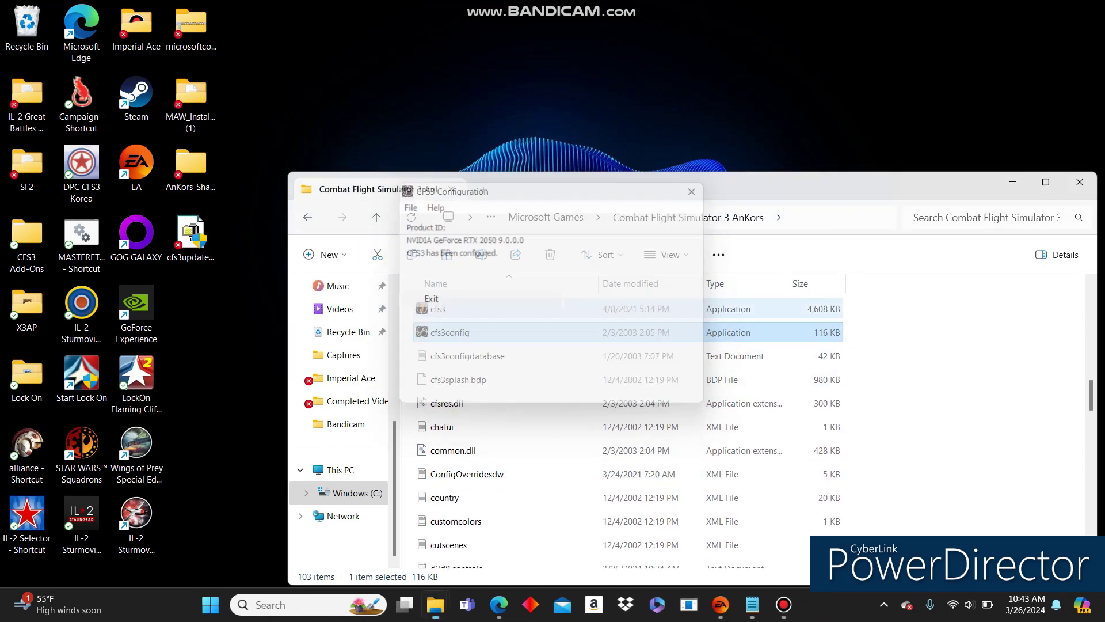
Launch cfs3 from the Combat Flight Simulator 3 AnKors folder and decline the troubleshooting information
left_click(438, 309)
double_click(438, 309)
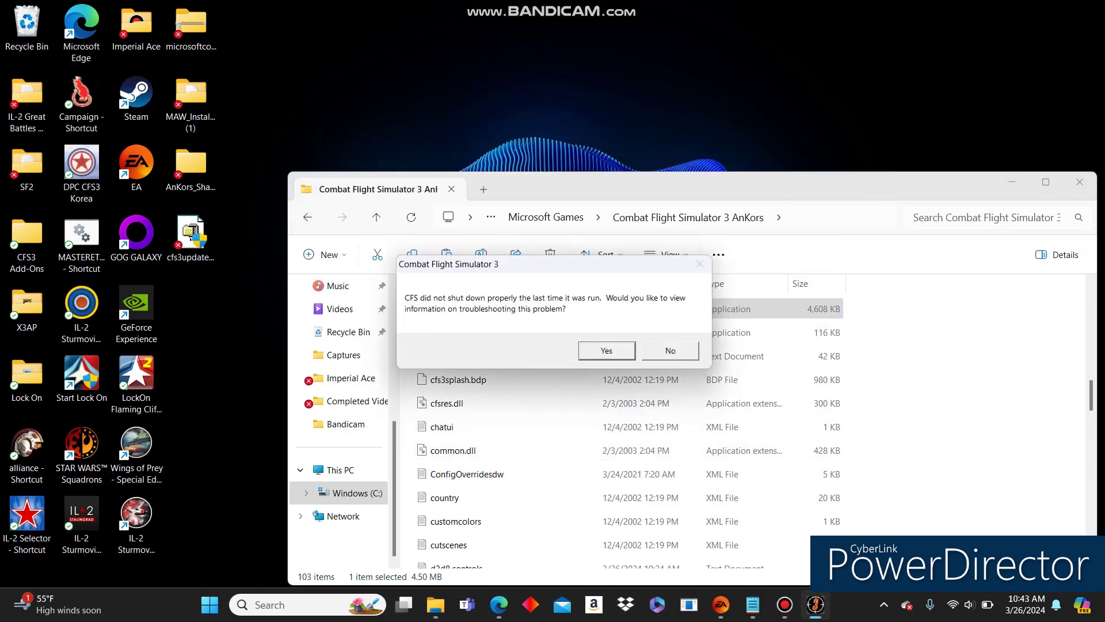
left_click(670, 350)
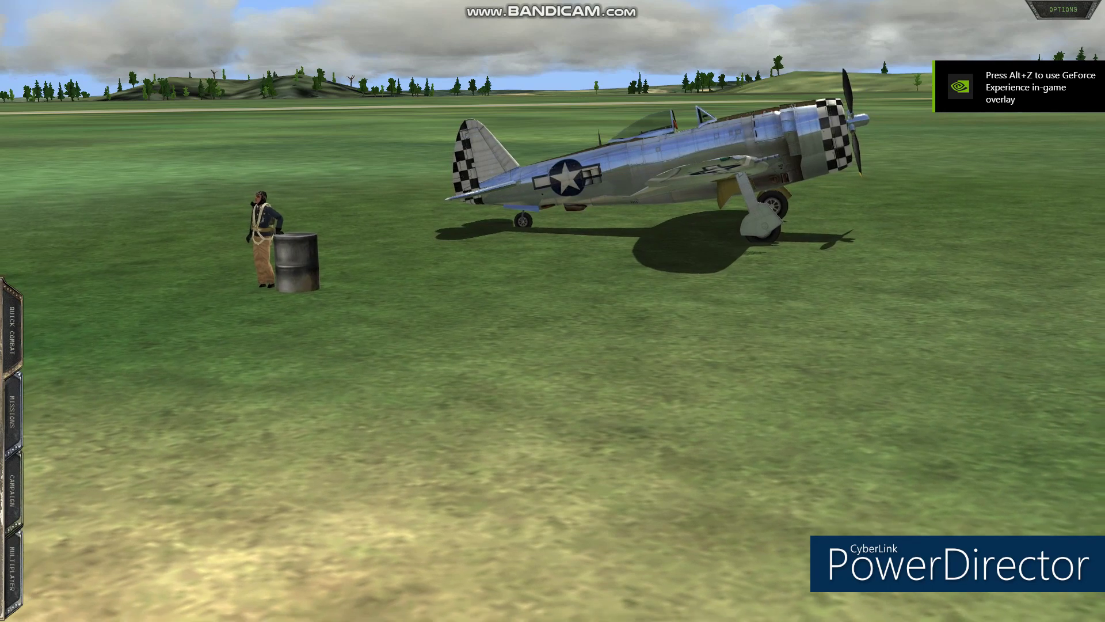
Start a Quick Combat flight and fire the aircraft's guns to try out the game
left_click(12, 330)
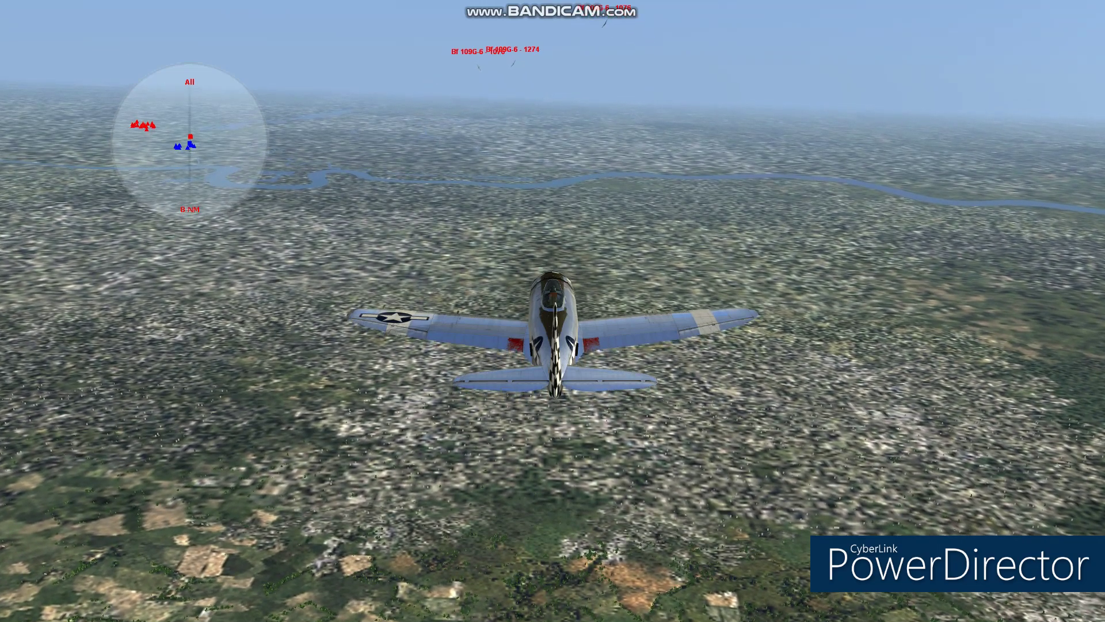
key("space")
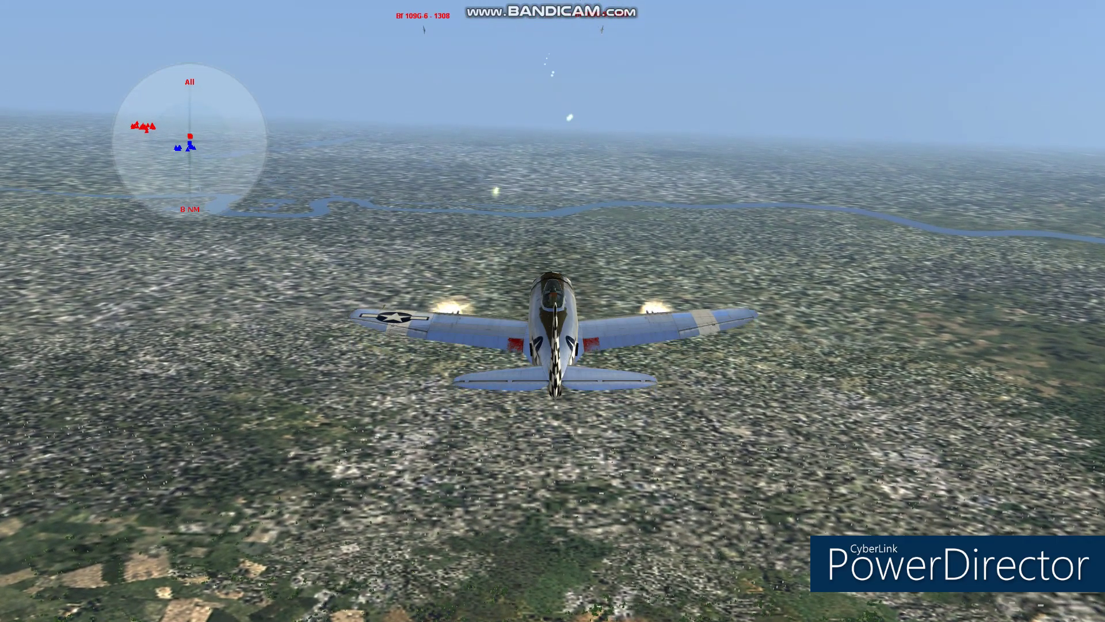
key("space")
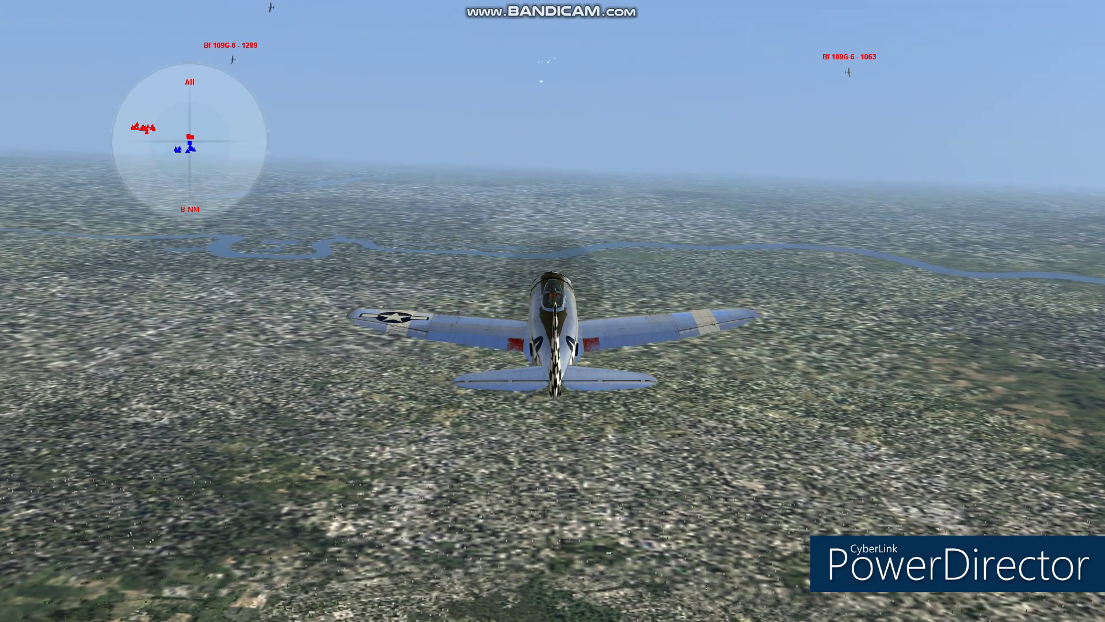
key("space")
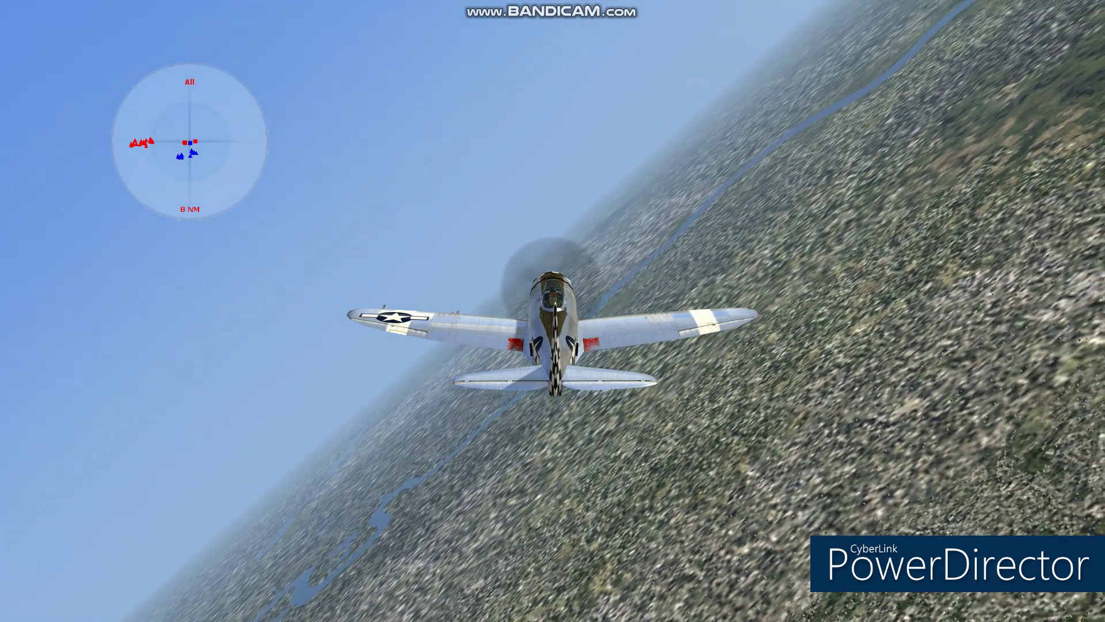
Pause the simulation, quit CFS3, and confirm the exit
key("Escape")
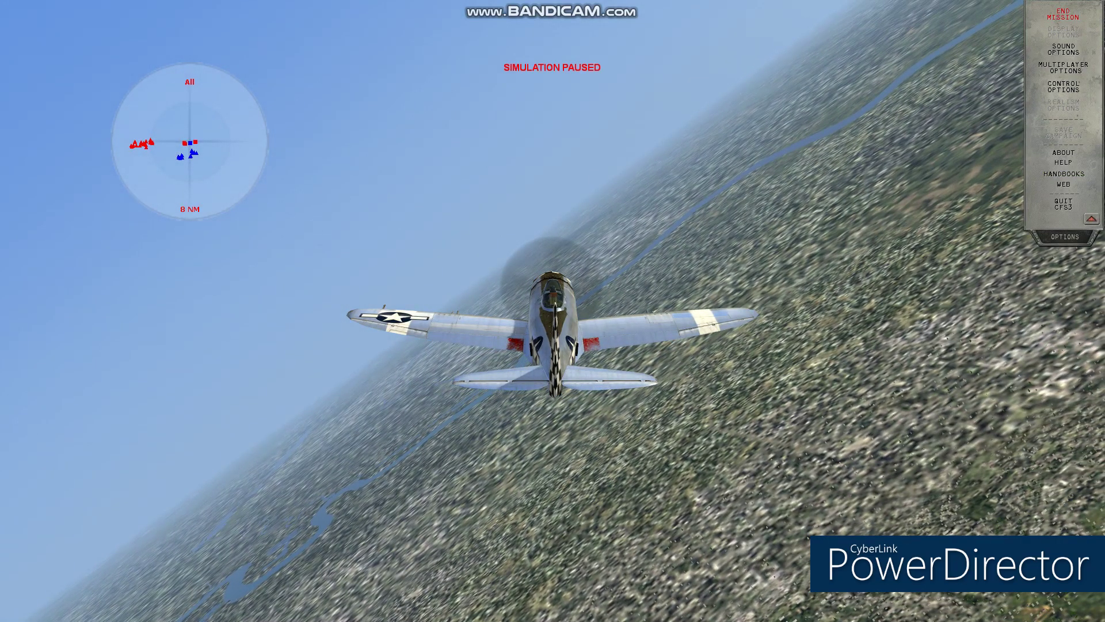
left_click(1064, 204)
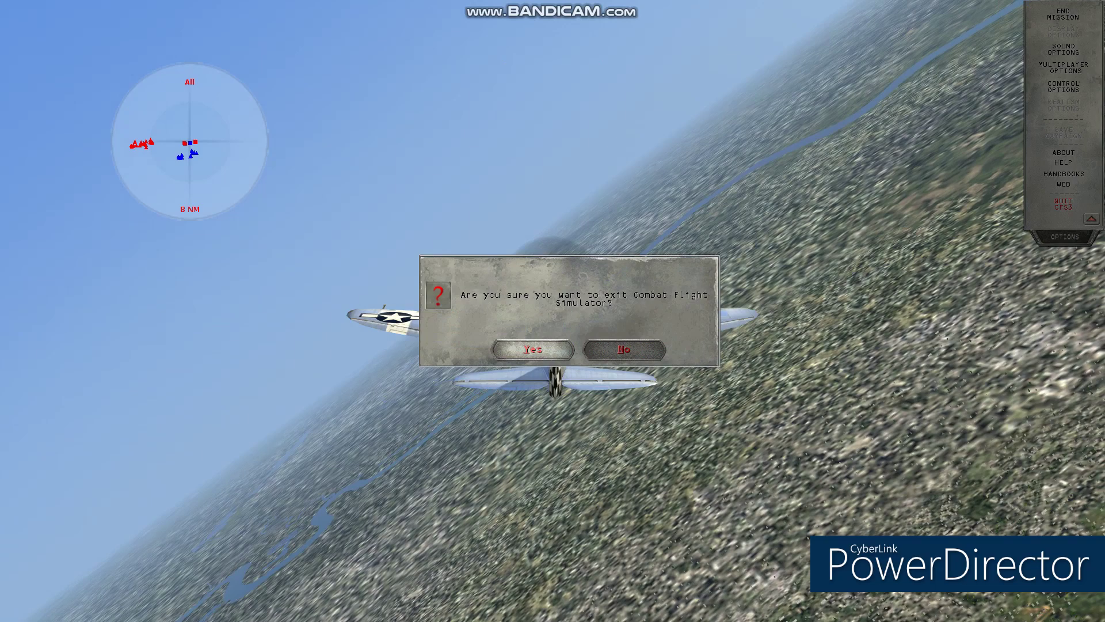
left_click(533, 349)
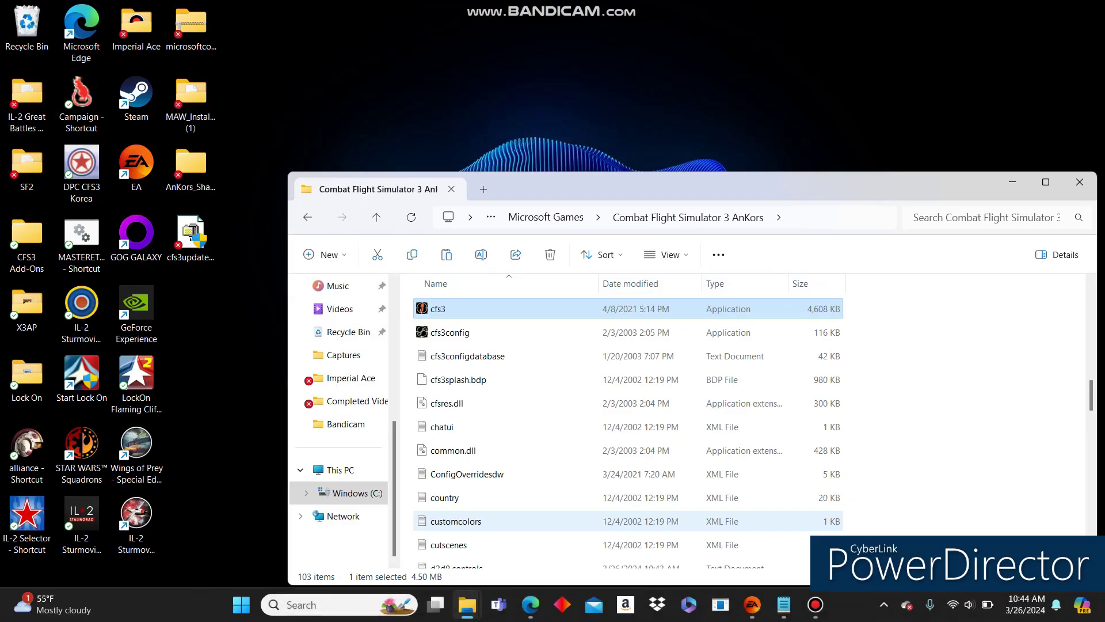